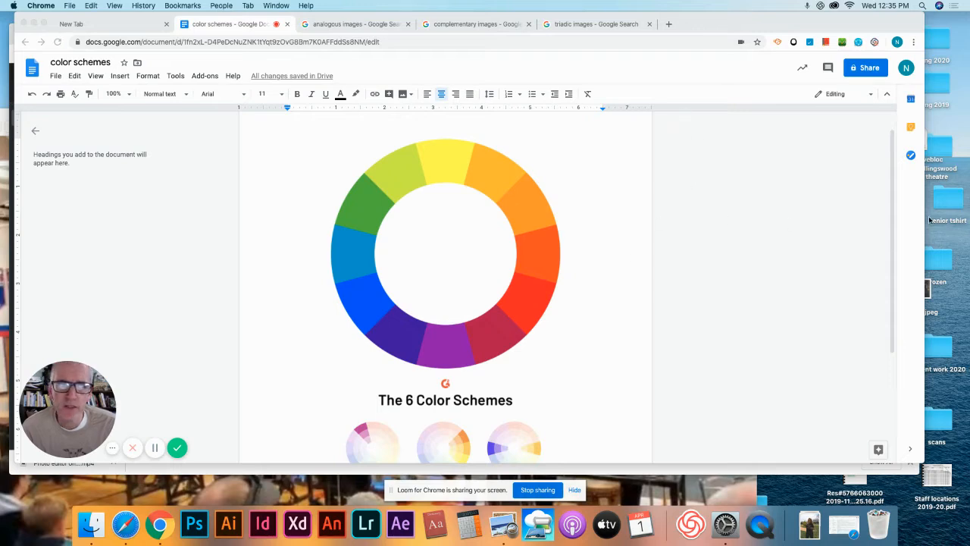
Examine the color wheel and the six color scheme diagrams in the color schemes document
{"action": "left_click", "coordinate": [891, 206]}
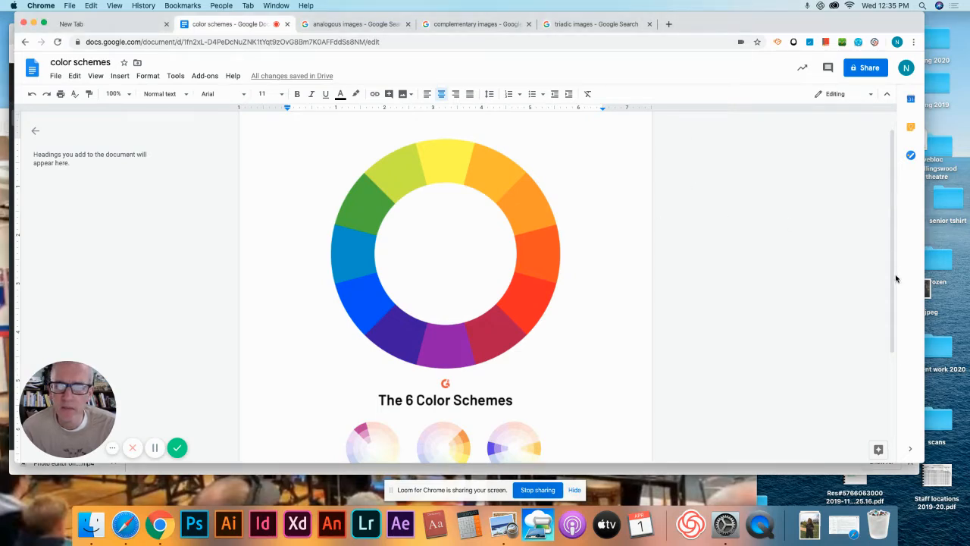
{"action": "scroll", "coordinate": [892, 259], "scroll_direction": "down", "scroll_amount": 2}
{"action": "scroll", "coordinate": [891, 259], "scroll_direction": "up", "scroll_amount": 3}
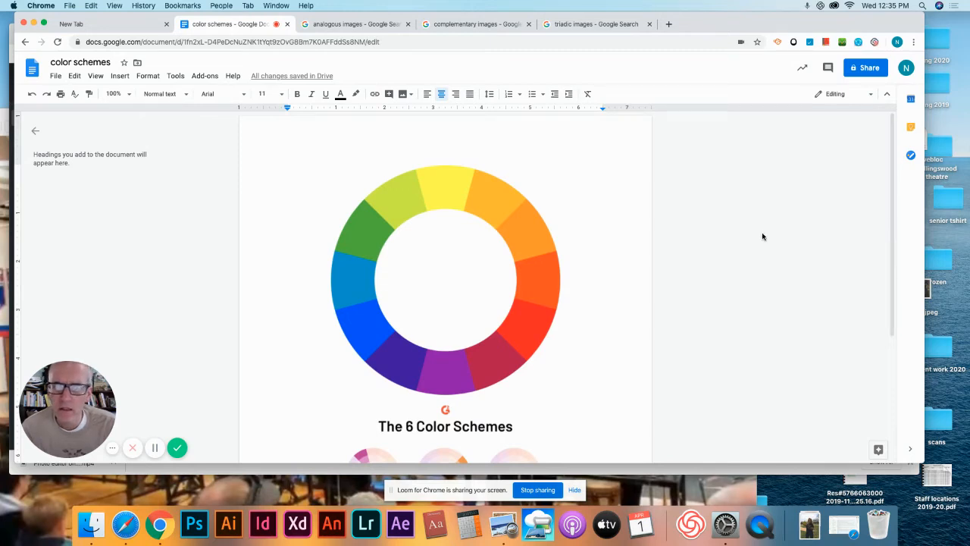
{"action": "scroll", "coordinate": [894, 236], "scroll_direction": "down", "scroll_amount": 1}
{"action": "scroll", "coordinate": [894, 235], "scroll_direction": "down", "scroll_amount": 2}
{"action": "scroll", "coordinate": [894, 227], "scroll_direction": "up", "scroll_amount": 2}
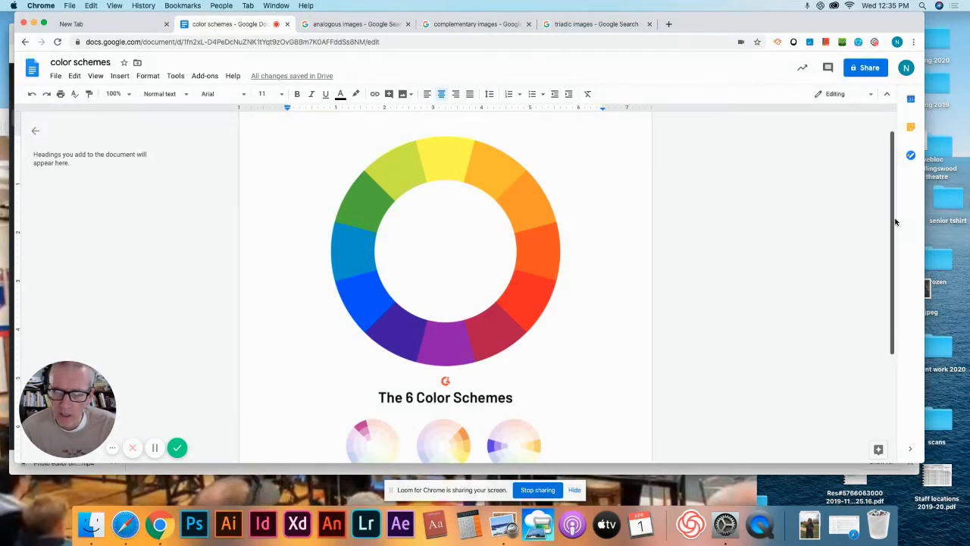
{"action": "scroll", "coordinate": [895, 218], "scroll_direction": "up", "scroll_amount": 1}
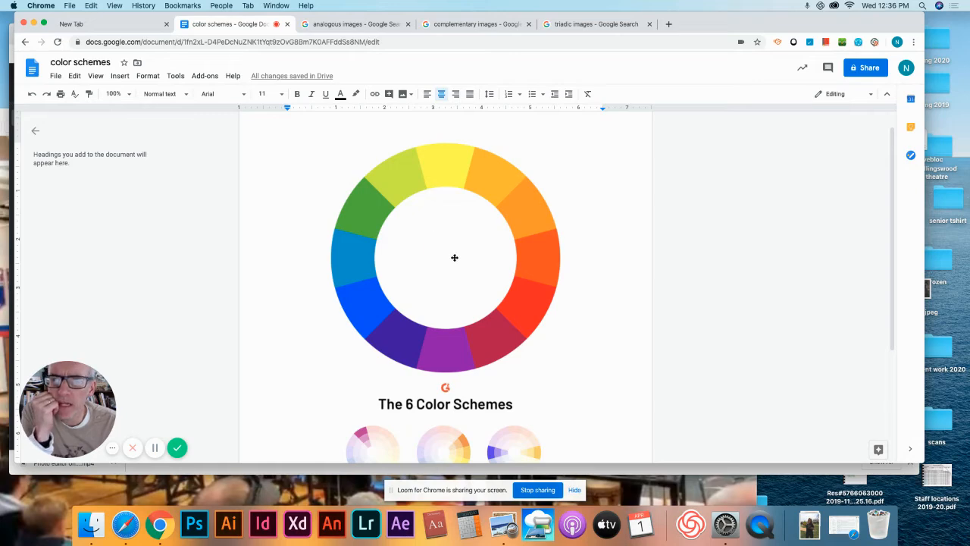
Browse the complementary image results and preview the orange leaves on blue, the blue-orange checkerboard and the yellow bird on purple
{"action": "left_click", "coordinate": [471, 27]}
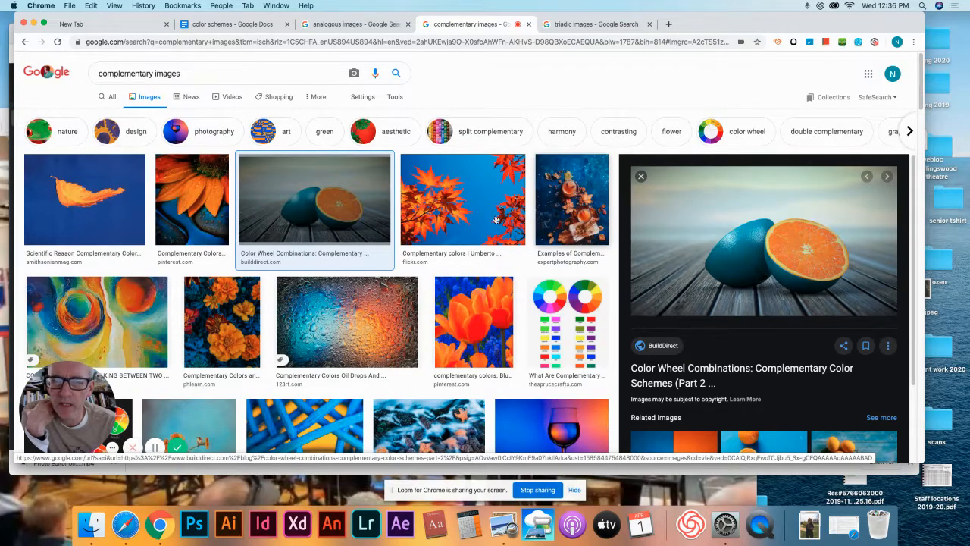
{"action": "left_click", "coordinate": [466, 201]}
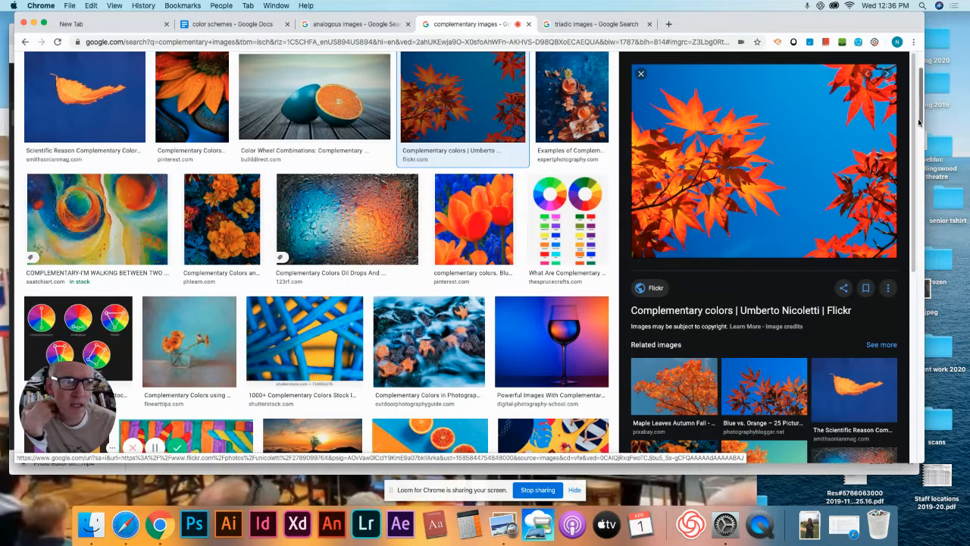
{"action": "scroll", "coordinate": [919, 128], "scroll_direction": "down", "scroll_amount": 1}
{"action": "left_click_drag", "start_coordinate": [918, 127], "coordinate": [914, 186]}
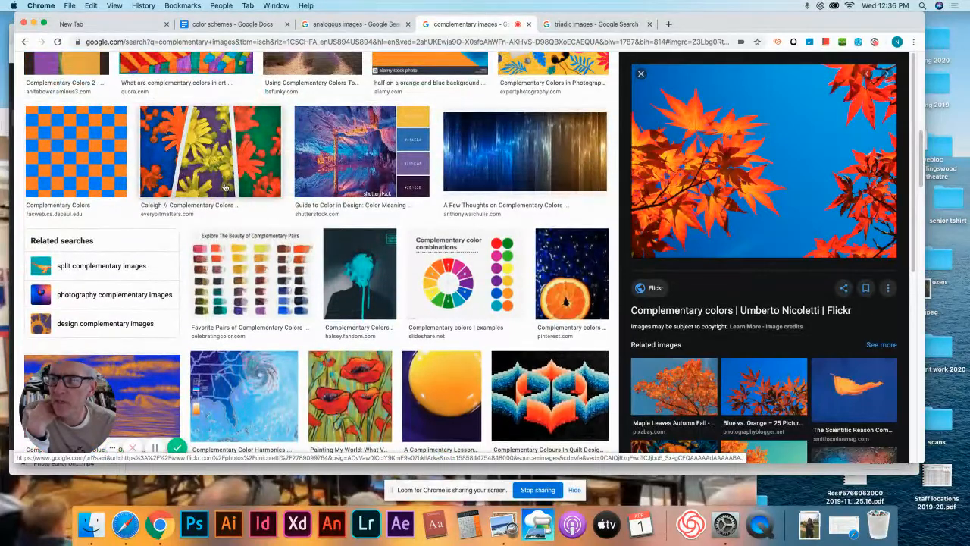
{"action": "left_click", "coordinate": [79, 144]}
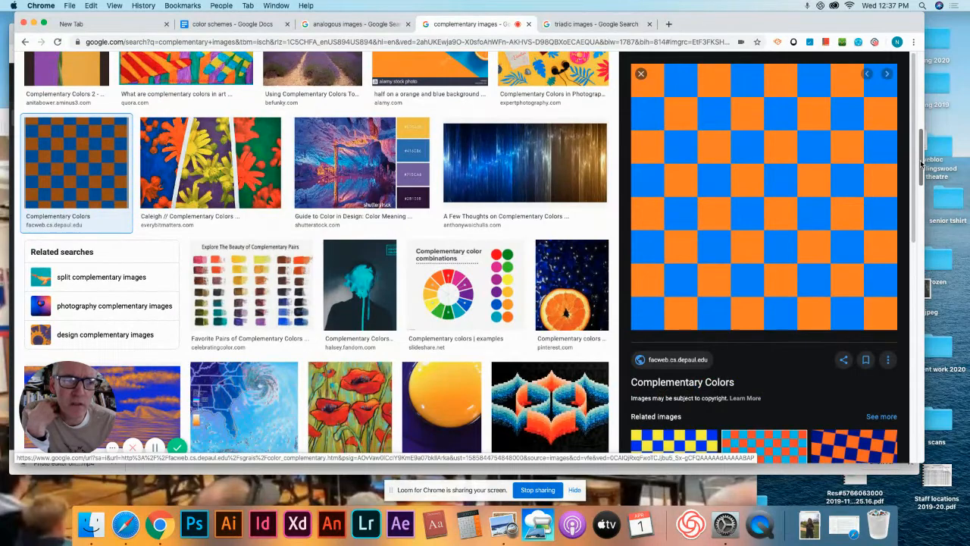
{"action": "left_click_drag", "start_coordinate": [921, 164], "coordinate": [921, 163]}
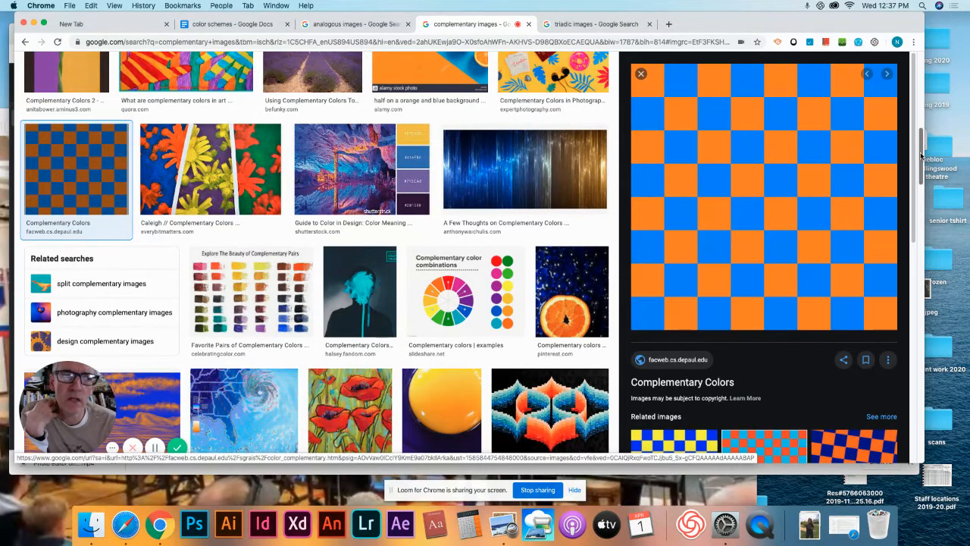
{"action": "left_click_drag", "start_coordinate": [921, 157], "coordinate": [921, 279]}
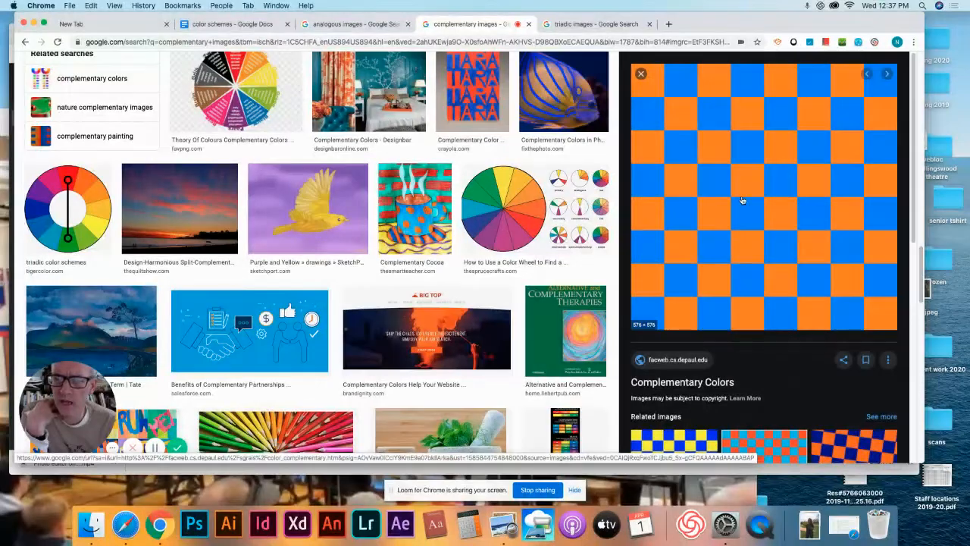
{"action": "left_click", "coordinate": [307, 212]}
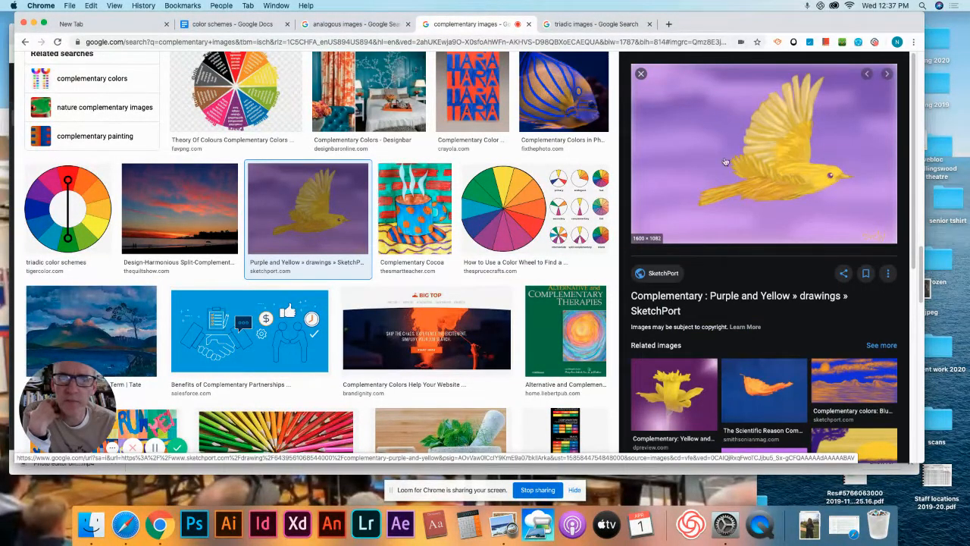
Review the scheme diagrams in the color schemes document, then browse the analogous image results and preview the red and purple brick wall
{"action": "left_click", "coordinate": [231, 24]}
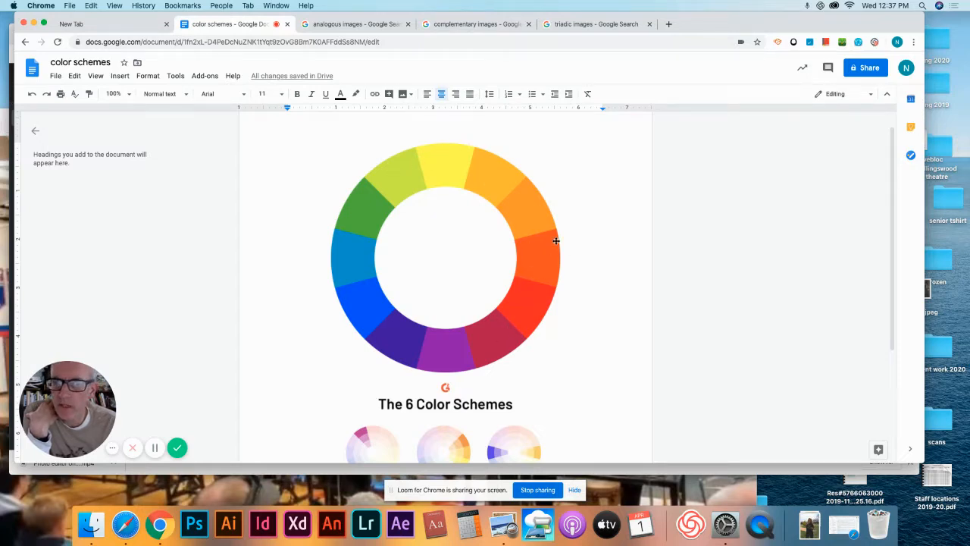
{"action": "left_click_drag", "start_coordinate": [892, 221], "coordinate": [881, 310]}
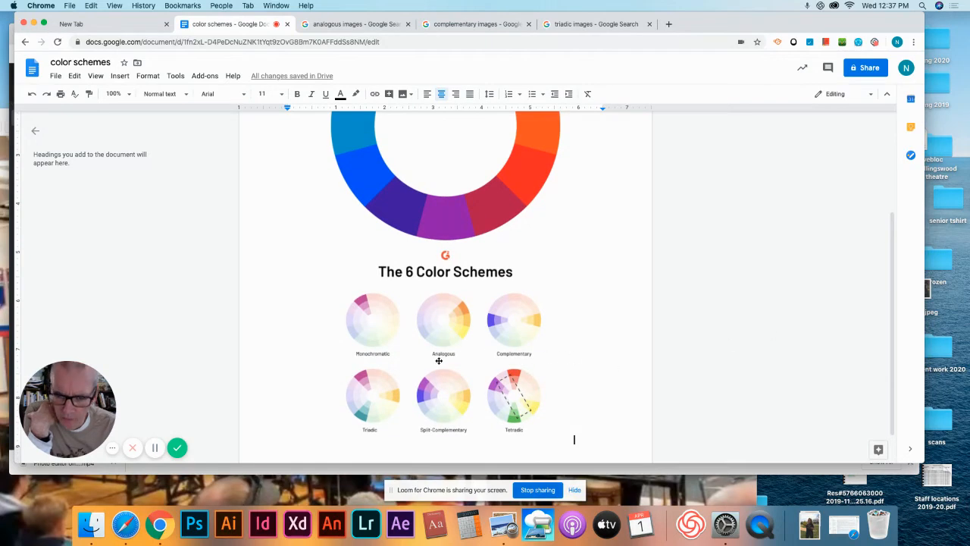
{"action": "left_click", "coordinate": [361, 25]}
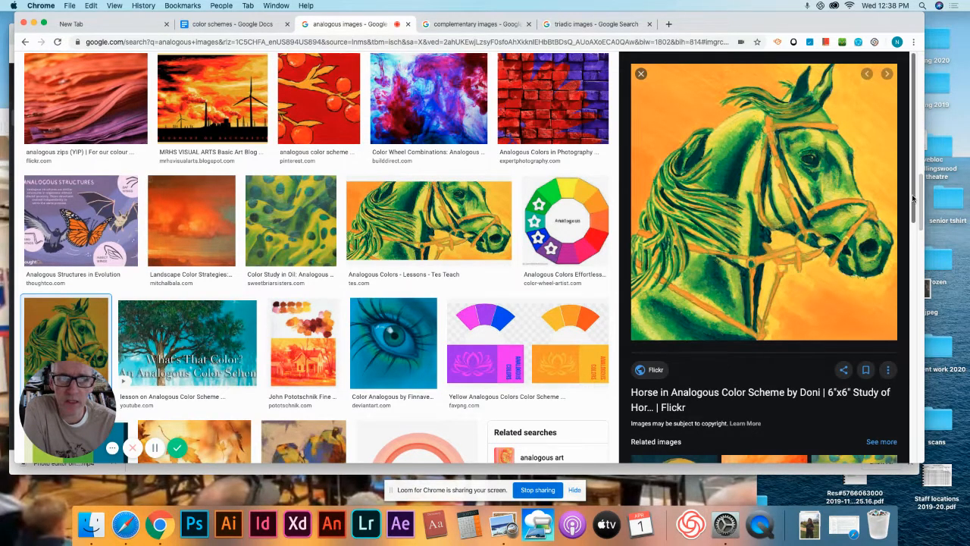
{"action": "scroll", "coordinate": [913, 198], "scroll_direction": "down", "scroll_amount": 3}
{"action": "scroll", "coordinate": [914, 199], "scroll_direction": "up", "scroll_amount": 3}
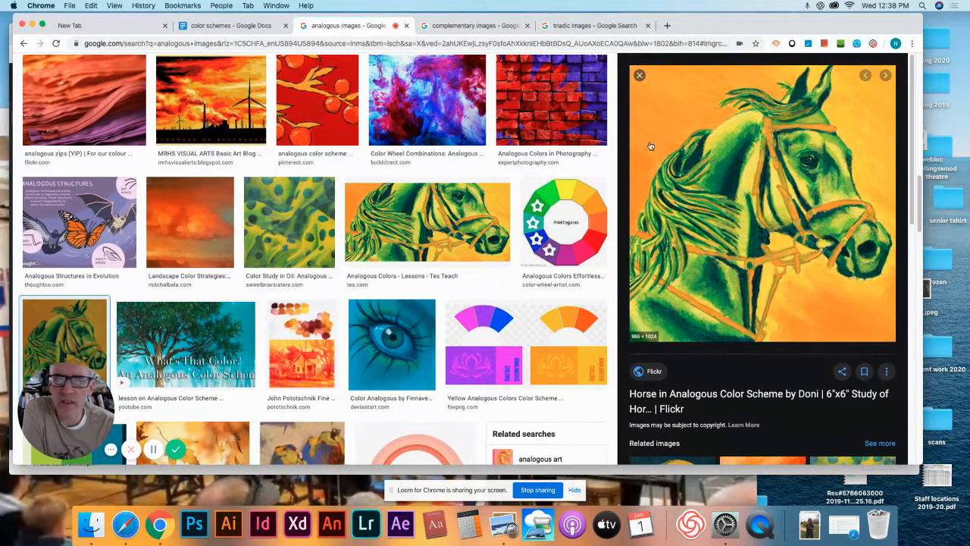
{"action": "left_click", "coordinate": [551, 98]}
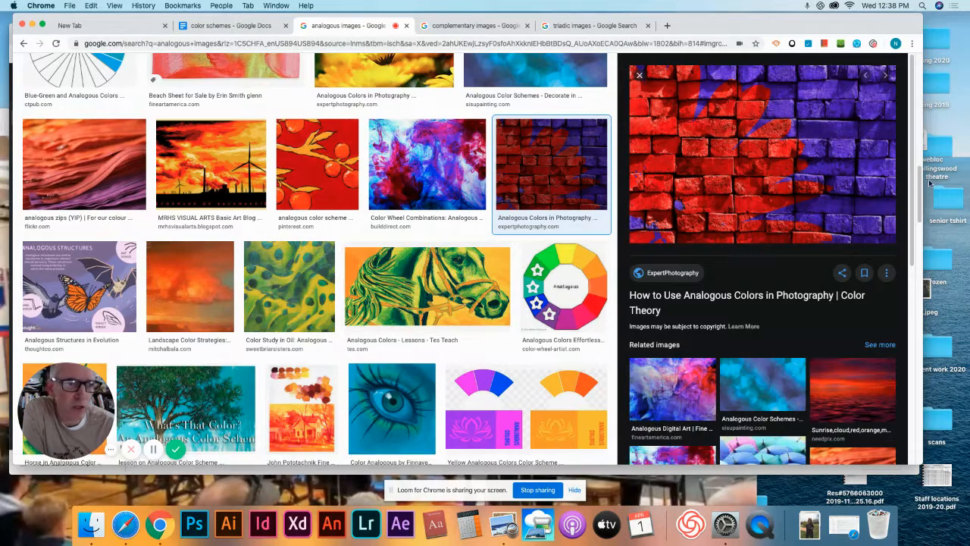
{"action": "left_click_drag", "start_coordinate": [922, 184], "coordinate": [917, 216]}
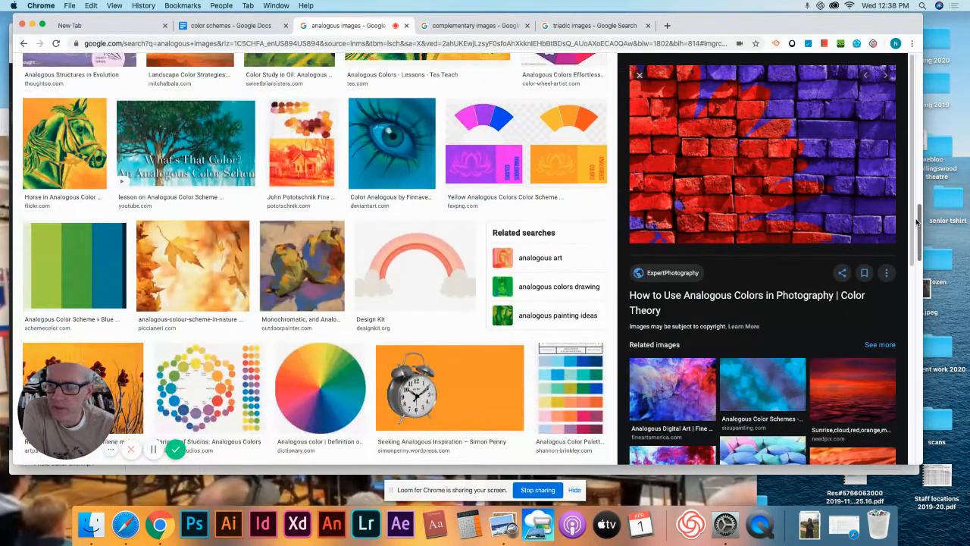
{"action": "left_click_drag", "start_coordinate": [916, 221], "coordinate": [908, 316]}
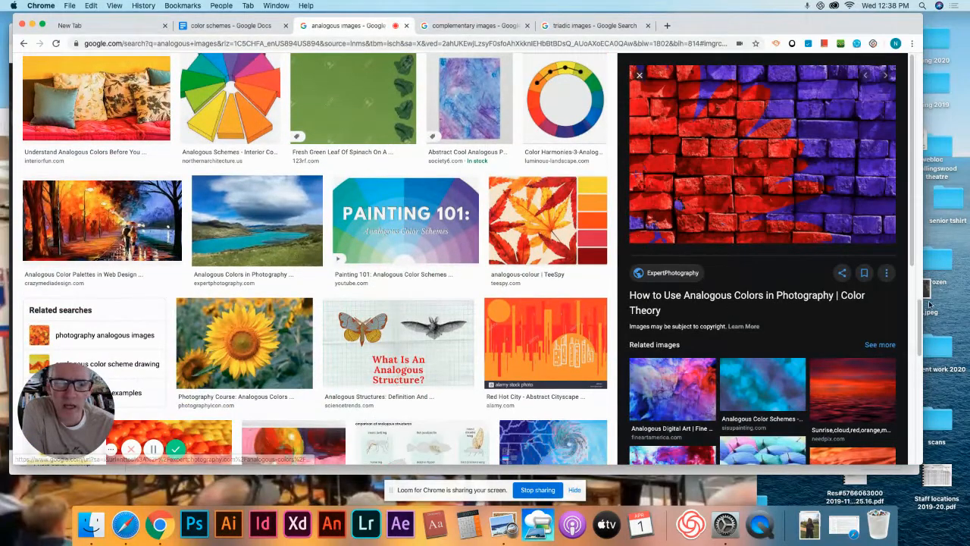
{"action": "left_click_drag", "start_coordinate": [919, 313], "coordinate": [917, 120]}
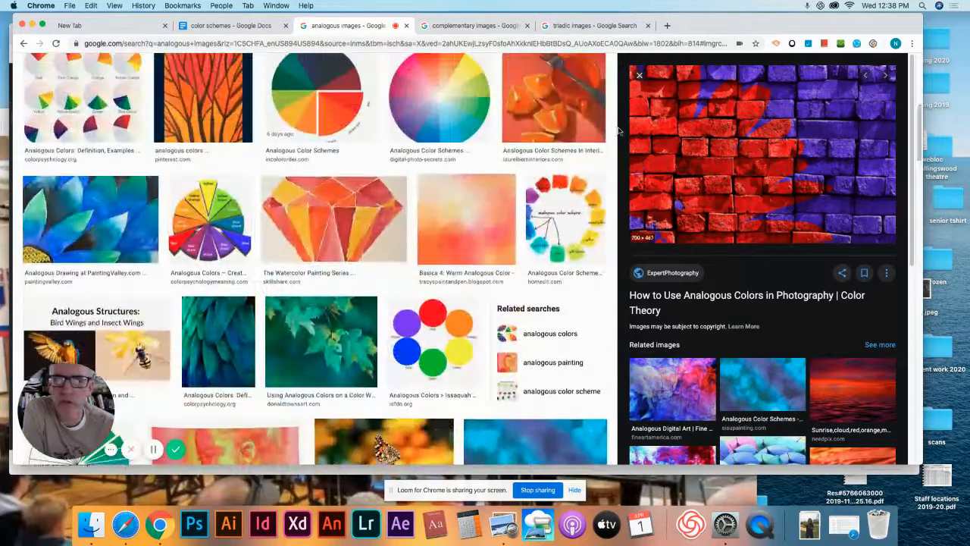
Return to the color schemes document and compare the full color wheel with the triadic scheme diagram
{"action": "left_click", "coordinate": [232, 27]}
{"action": "scroll", "coordinate": [470, 238], "scroll_direction": "up", "scroll_amount": 3}
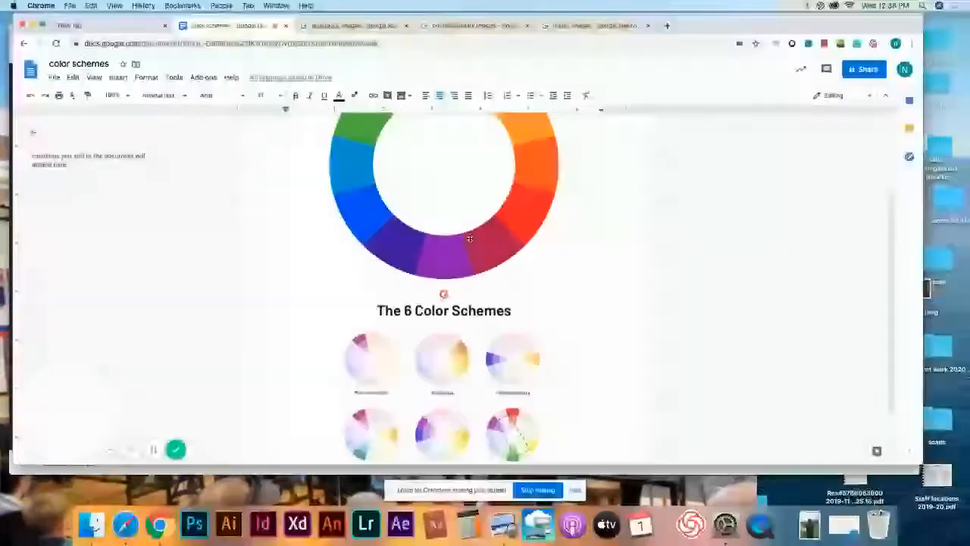
{"action": "scroll", "coordinate": [470, 238], "scroll_direction": "up", "scroll_amount": 2}
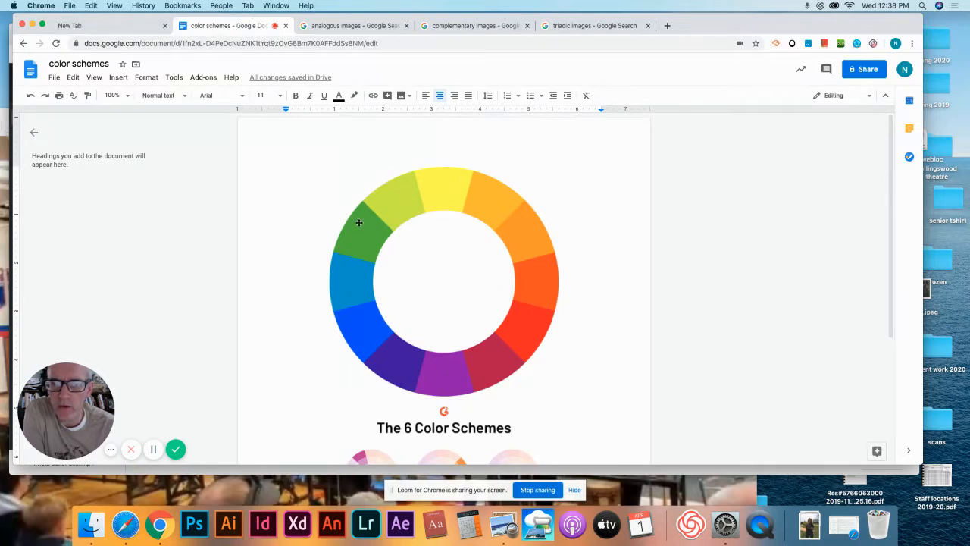
{"action": "left_click_drag", "start_coordinate": [892, 210], "coordinate": [895, 337]}
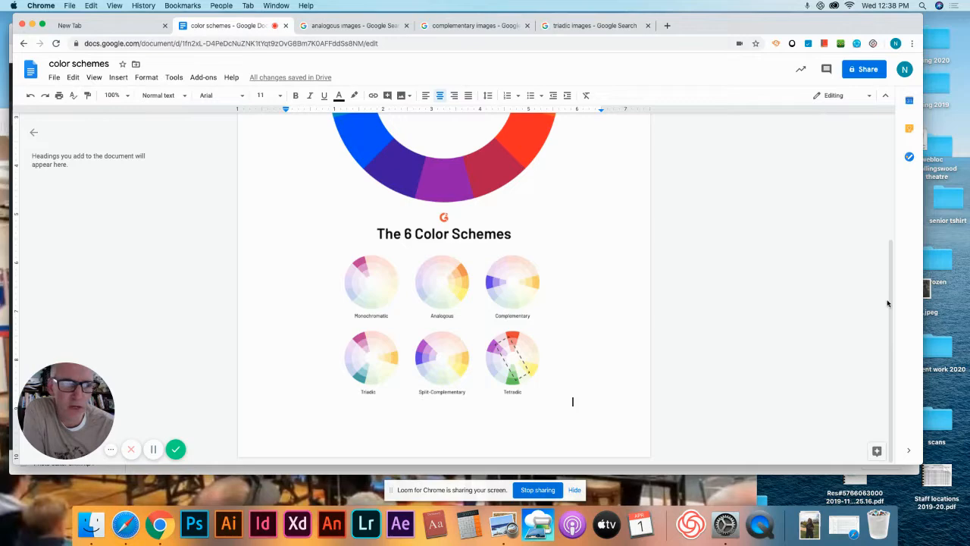
{"action": "scroll", "coordinate": [888, 303], "scroll_direction": "up", "scroll_amount": 5}
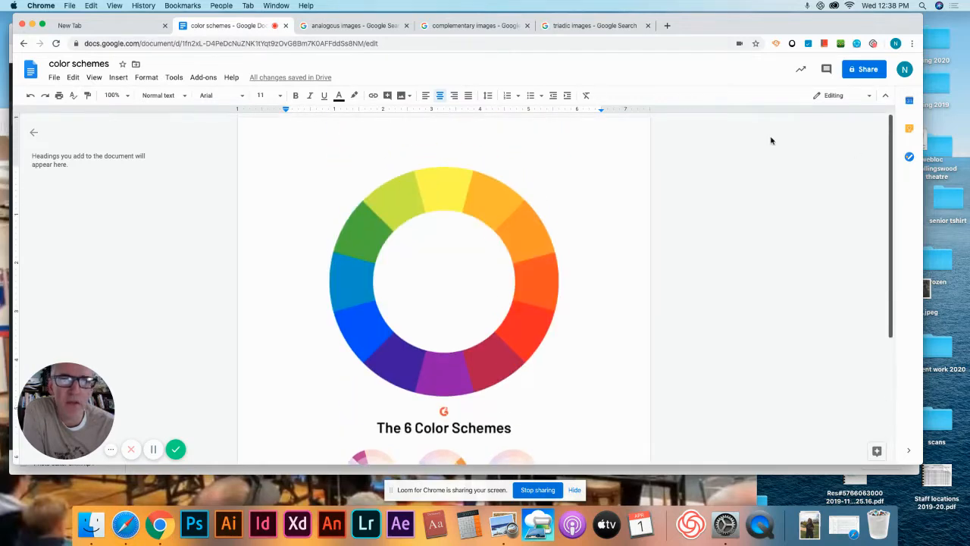
Preview the Superman, triadic girl and red-skinned character design examples in the triadic image results
{"action": "left_click", "coordinate": [583, 27]}
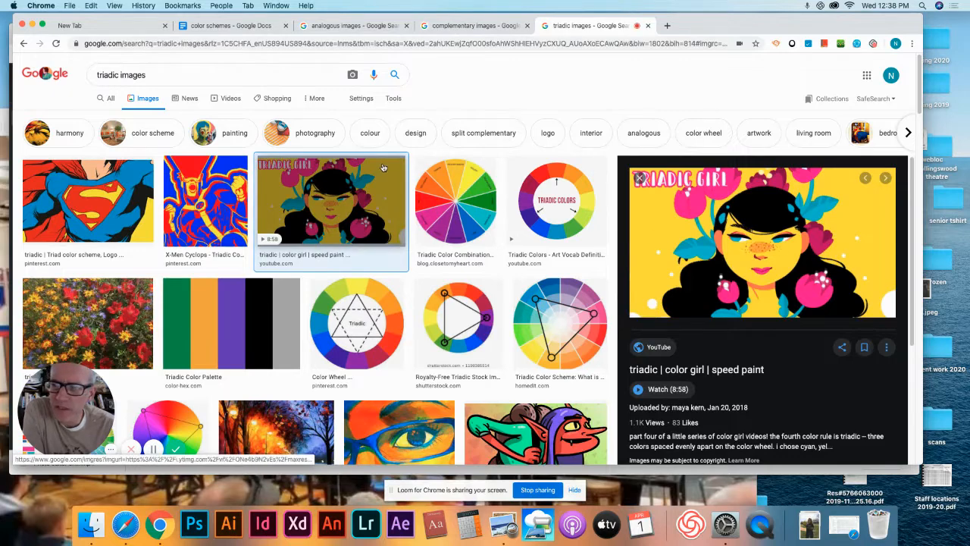
{"action": "left_click", "coordinate": [122, 191]}
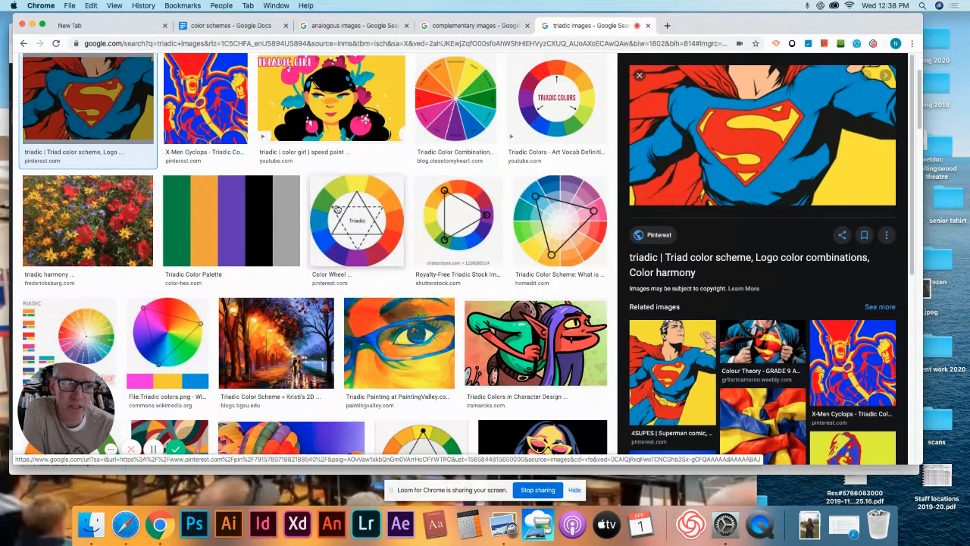
{"action": "left_click", "coordinate": [355, 127]}
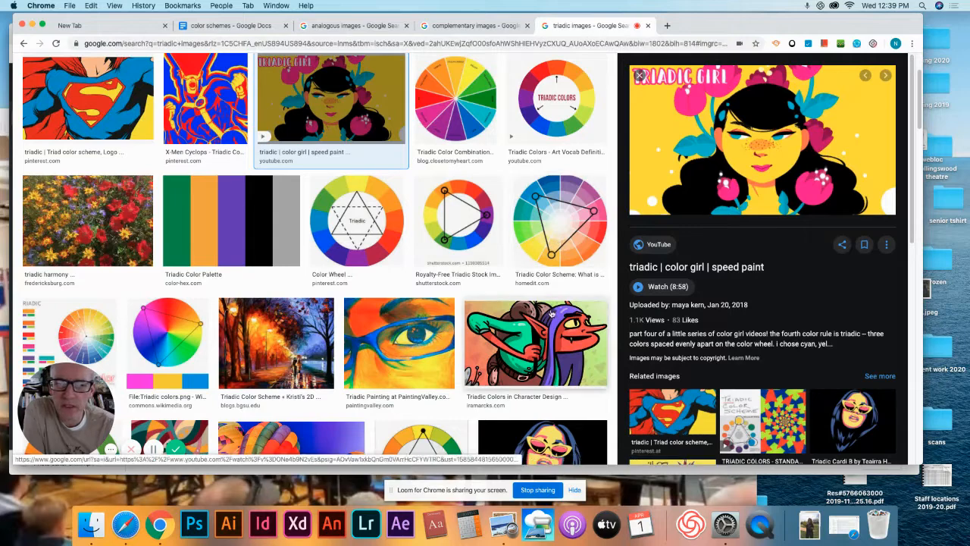
{"action": "left_click", "coordinate": [584, 311]}
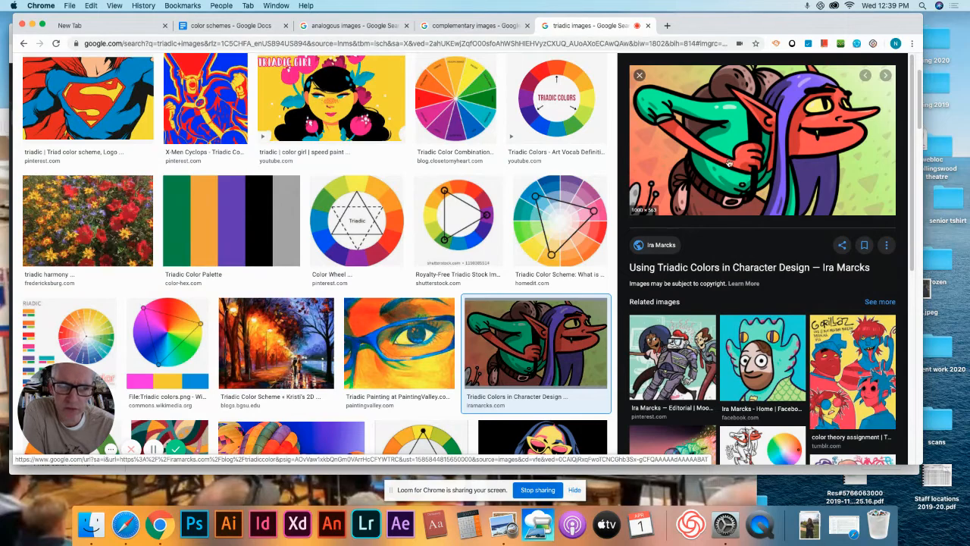
{"action": "scroll", "coordinate": [530, 178], "scroll_direction": "up", "scroll_amount": 2}
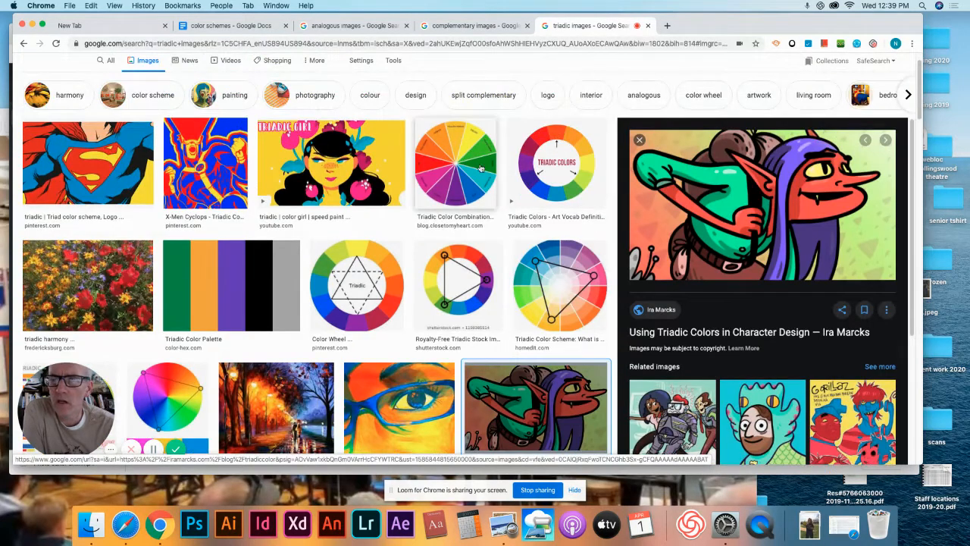
Go back to the color schemes document and review the color wheel and the six scheme diagrams
{"action": "key", "text": "super+2"}
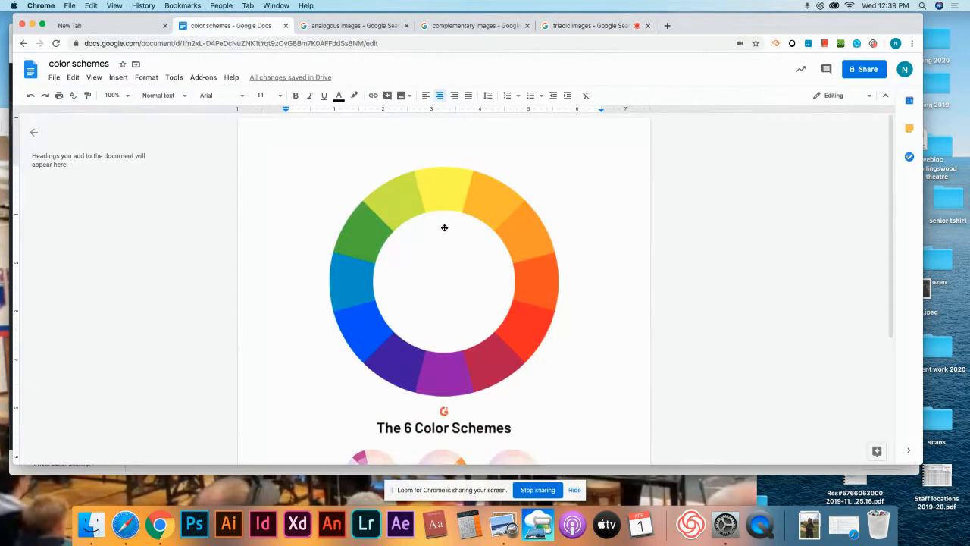
{"action": "scroll", "coordinate": [432, 194], "scroll_direction": "down", "scroll_amount": 4}
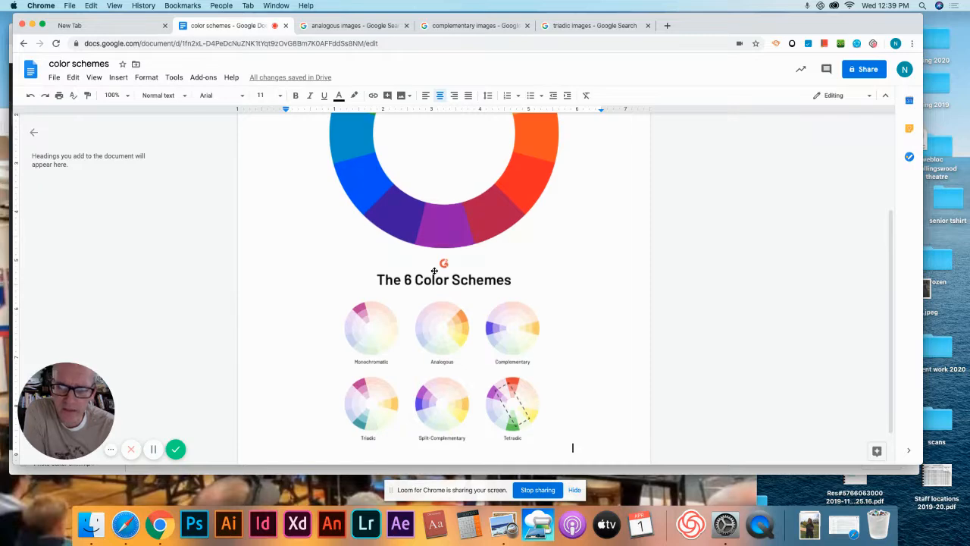
{"action": "scroll", "coordinate": [435, 271], "scroll_direction": "up", "scroll_amount": 2}
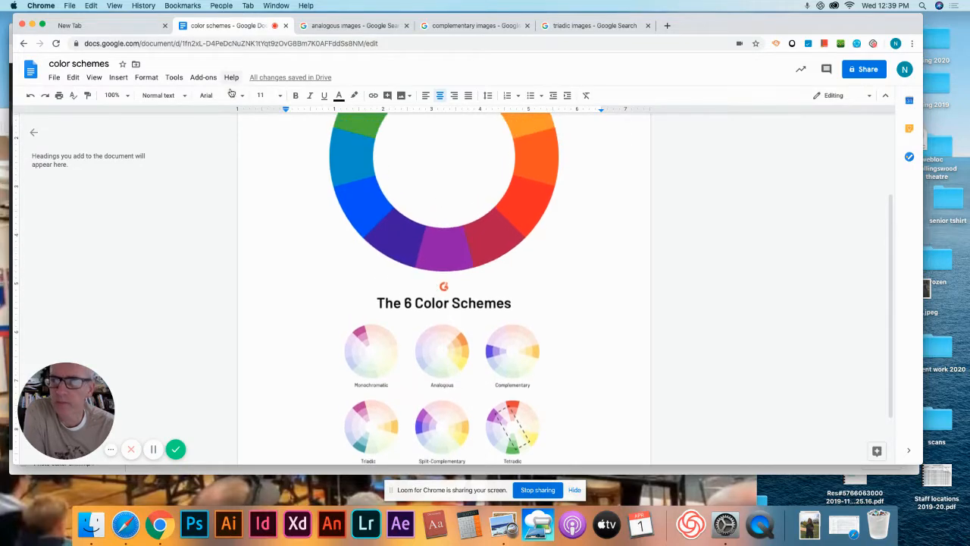
Switch to the Pixlr E photo composite and reposition the Spider-Man layer over the city background at Left 537, Top 273
{"action": "left_click_drag", "start_coordinate": [710, 25], "coordinate": [719, 116]}
{"action": "left_click", "coordinate": [673, 38]}
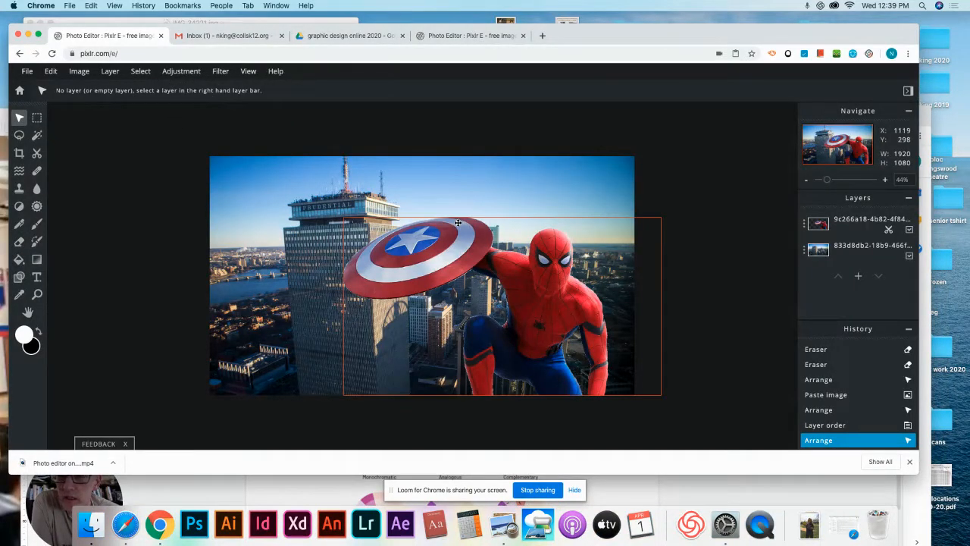
{"action": "left_click_drag", "start_coordinate": [545, 268], "coordinate": [512, 268]}
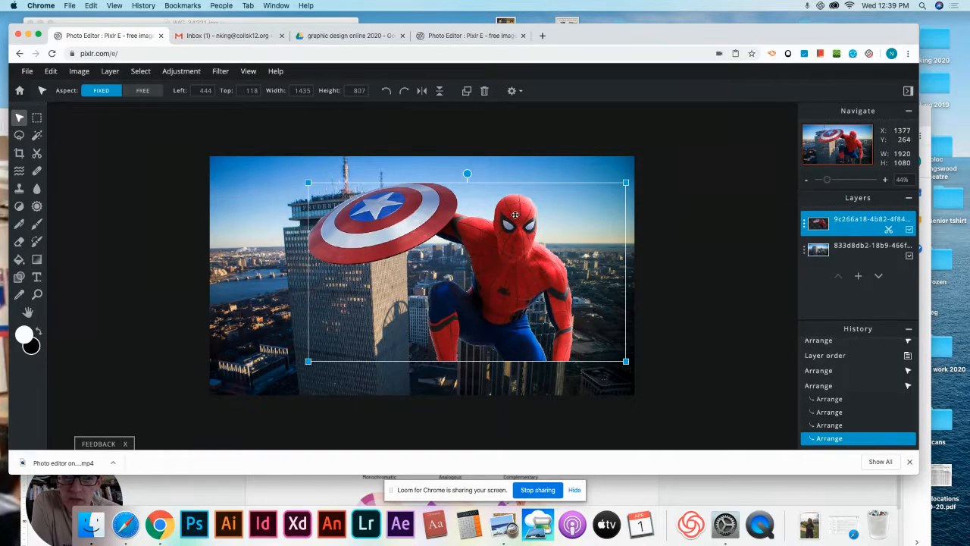
{"action": "left_click_drag", "start_coordinate": [515, 213], "coordinate": [540, 280]}
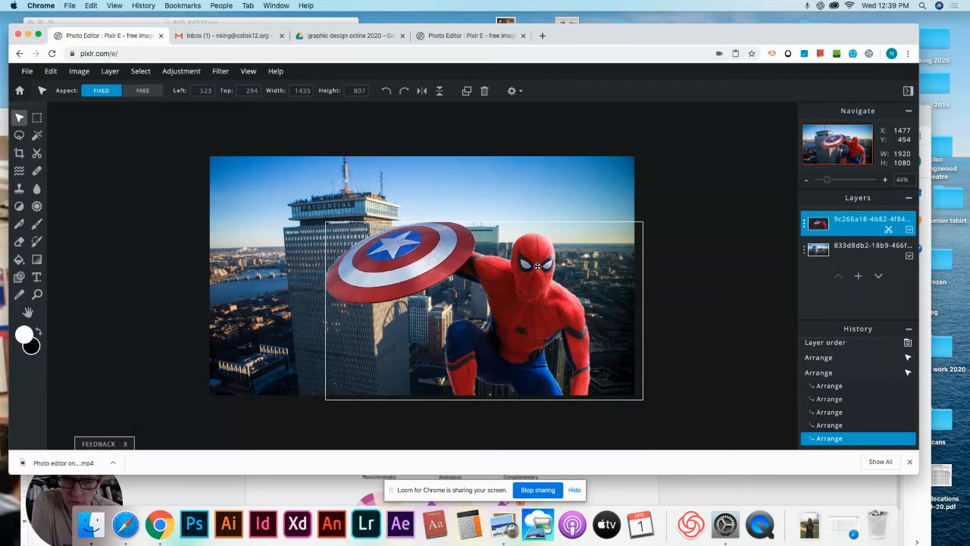
{"action": "mouse_move", "coordinate": [570, 186]}
{"action": "left_mouse_down"}
{"action": "mouse_move", "coordinate": [520, 184]}
{"action": "mouse_move", "coordinate": [526, 156]}
{"action": "mouse_move", "coordinate": [573, 178]}
{"action": "mouse_move", "coordinate": [445, 180]}
{"action": "mouse_move", "coordinate": [599, 178]}
{"action": "mouse_move", "coordinate": [557, 184]}
{"action": "mouse_move", "coordinate": [577, 185]}
{"action": "left_mouse_up"}
{"action": "left_click_drag", "start_coordinate": [541, 305], "coordinate": [544, 301]}
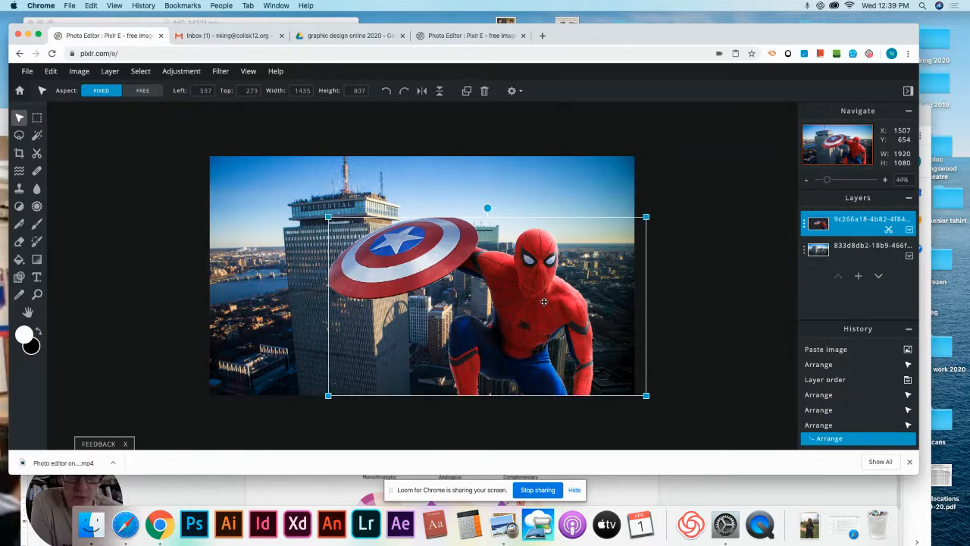
Start a Hue & Saturation adjustment on the city background layer and set its hue to -57
{"action": "left_click_drag", "start_coordinate": [528, 189], "coordinate": [530, 192]}
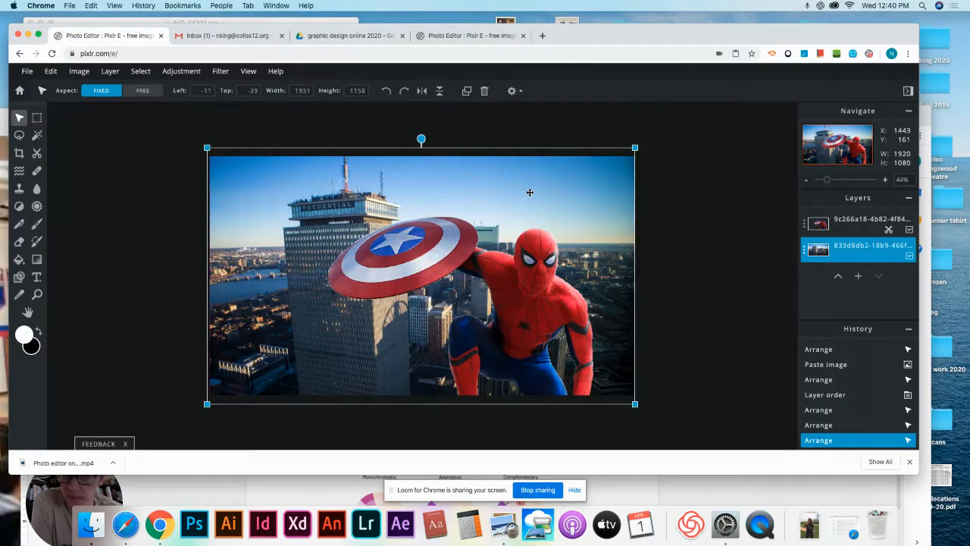
{"action": "left_click", "coordinate": [197, 58]}
{"action": "left_click", "coordinate": [186, 72]}
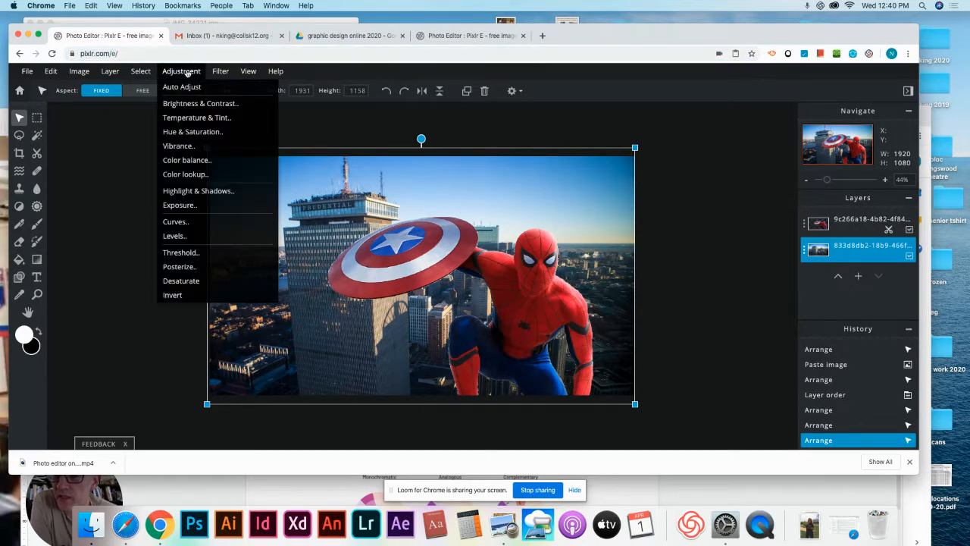
{"action": "left_click", "coordinate": [193, 131]}
{"action": "left_click_drag", "start_coordinate": [255, 284], "coordinate": [246, 151]}
{"action": "left_click_drag", "start_coordinate": [205, 193], "coordinate": [173, 196]}
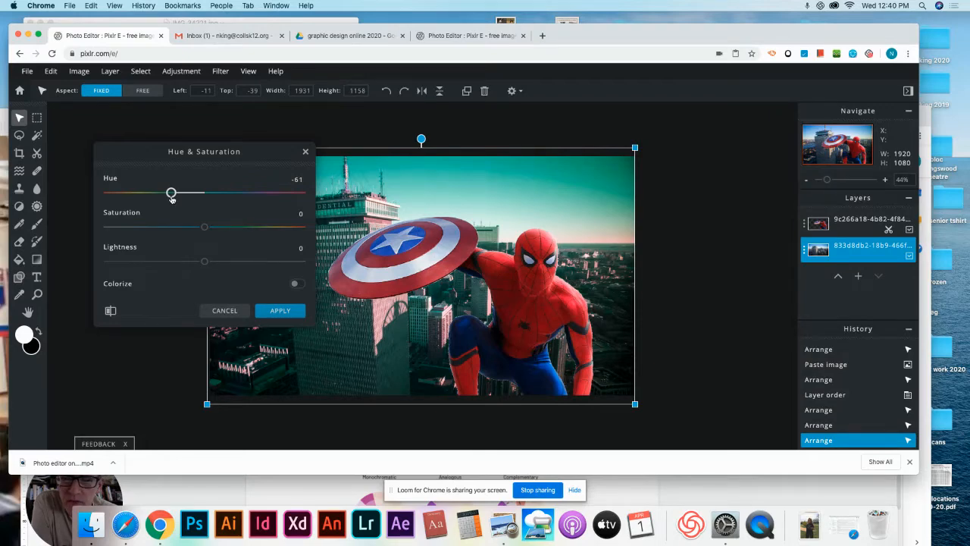
{"action": "left_click_drag", "start_coordinate": [172, 197], "coordinate": [173, 196]}
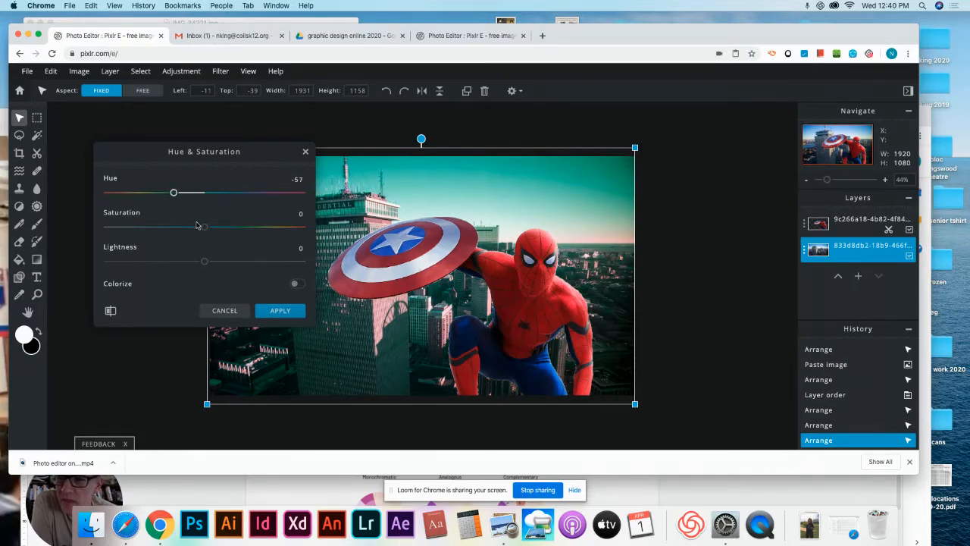
Set the background's saturation to -4 and lightness to 6, and apply the Hue & Saturation adjustment
{"action": "mouse_move", "coordinate": [198, 228]}
{"action": "left_mouse_down"}
{"action": "mouse_move", "coordinate": [177, 228]}
{"action": "mouse_move", "coordinate": [255, 228]}
{"action": "mouse_move", "coordinate": [198, 230]}
{"action": "left_mouse_up"}
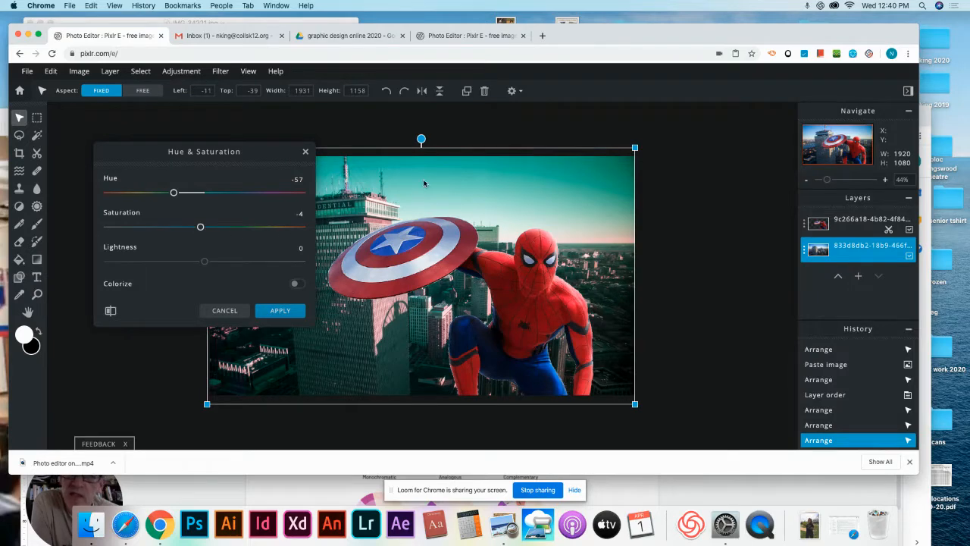
{"action": "left_click_drag", "start_coordinate": [267, 149], "coordinate": [286, 123]}
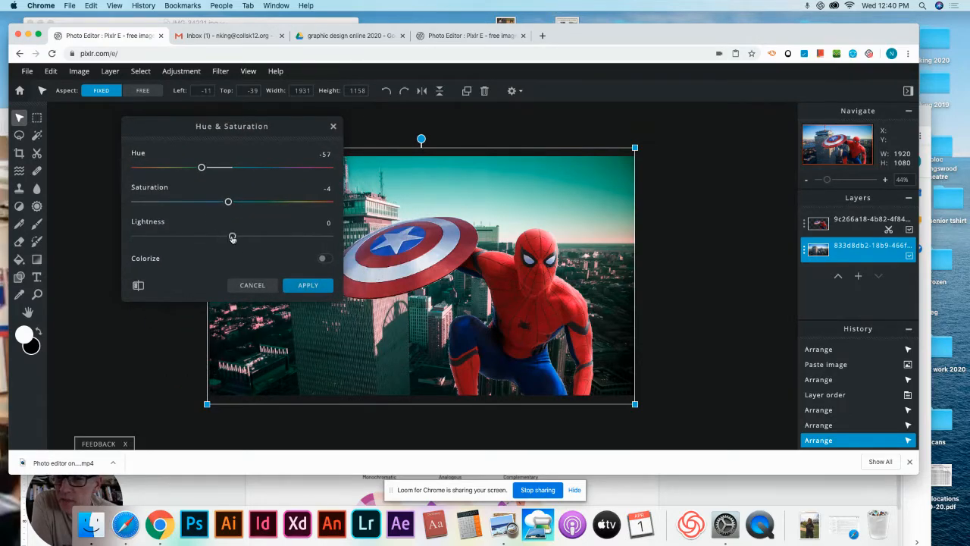
{"action": "left_click_drag", "start_coordinate": [233, 237], "coordinate": [238, 238]}
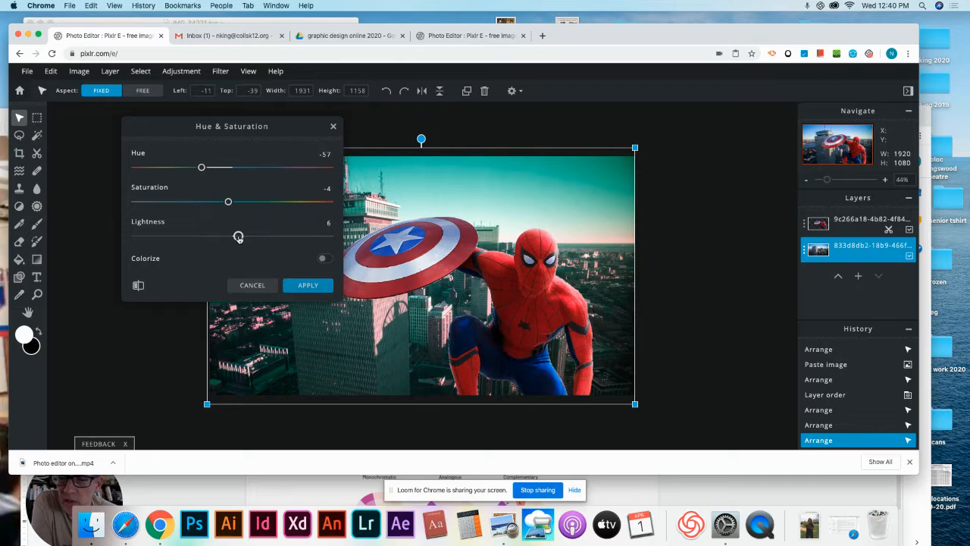
{"action": "left_click_drag", "start_coordinate": [239, 141], "coordinate": [215, 141]}
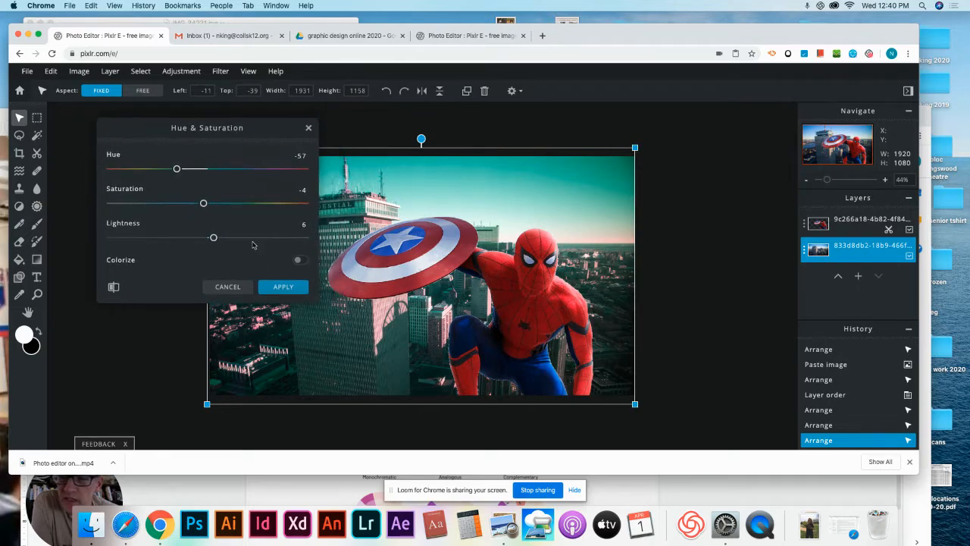
{"action": "left_click", "coordinate": [276, 290]}
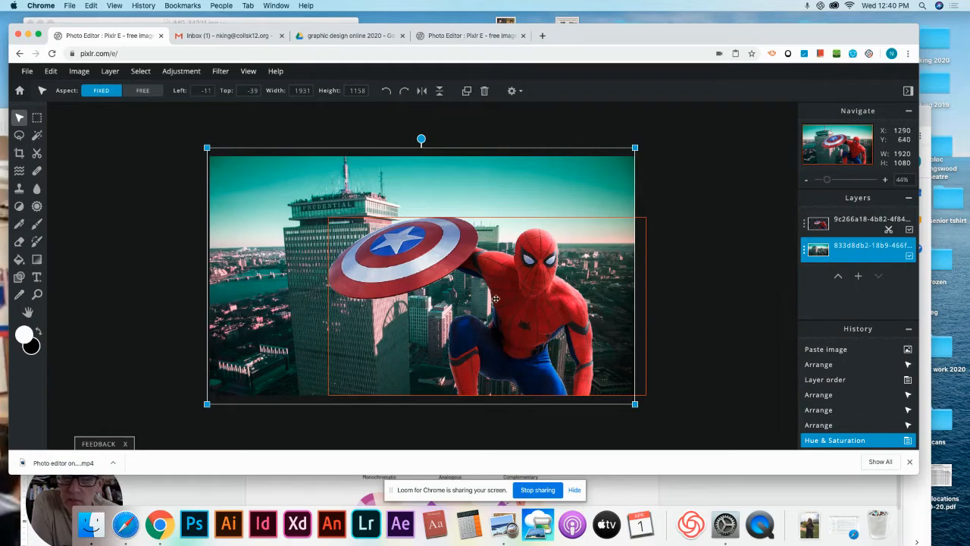
Reposition the Spider-Man layer over the teal city so its lower edge meets the canvas's bottom edge, and deselect all layers
{"action": "left_click", "coordinate": [663, 282]}
{"action": "left_click_drag", "start_coordinate": [535, 277], "coordinate": [494, 245]}
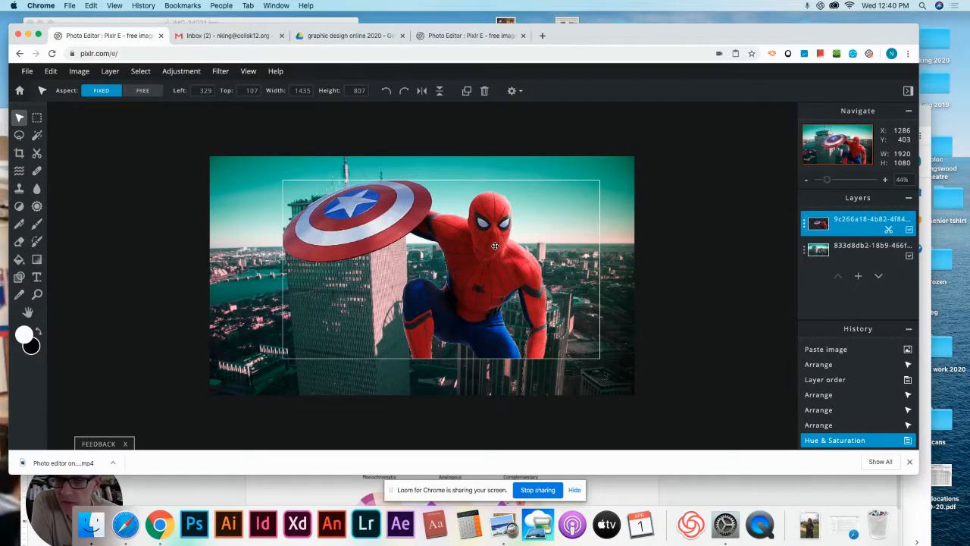
{"action": "left_click_drag", "start_coordinate": [495, 246], "coordinate": [496, 247]}
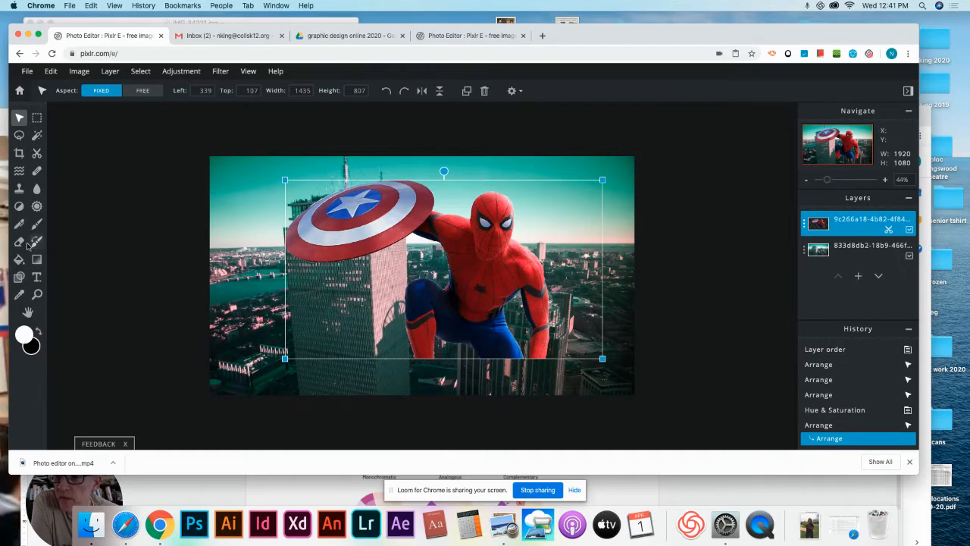
{"action": "left_click_drag", "start_coordinate": [492, 243], "coordinate": [527, 277]}
{"action": "left_click", "coordinate": [449, 187]}
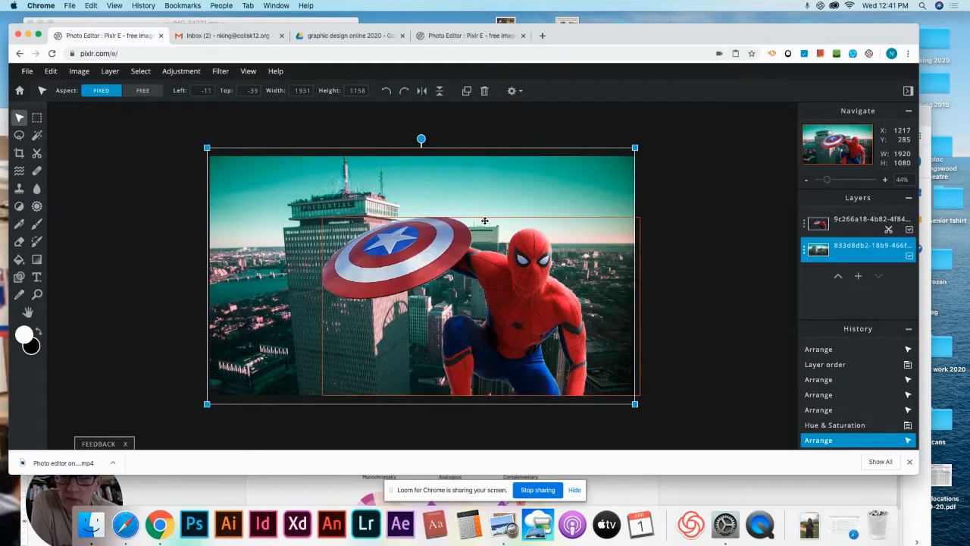
{"action": "left_click", "coordinate": [697, 244]}
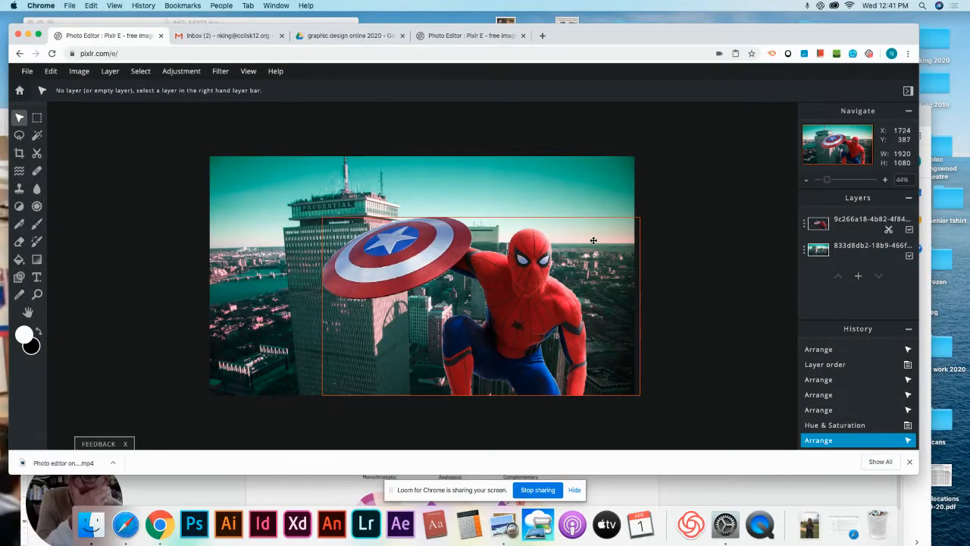
Switch to the cartoon drawing document, hide Layer 4 and the top line-art layer, and show the lower line-art copy
{"action": "left_click", "coordinate": [465, 36]}
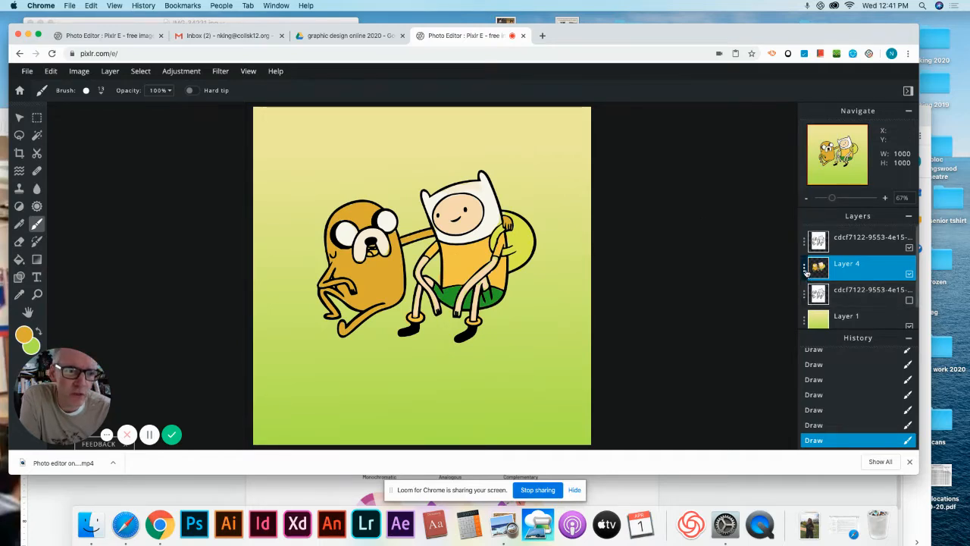
{"action": "left_click", "coordinate": [910, 275]}
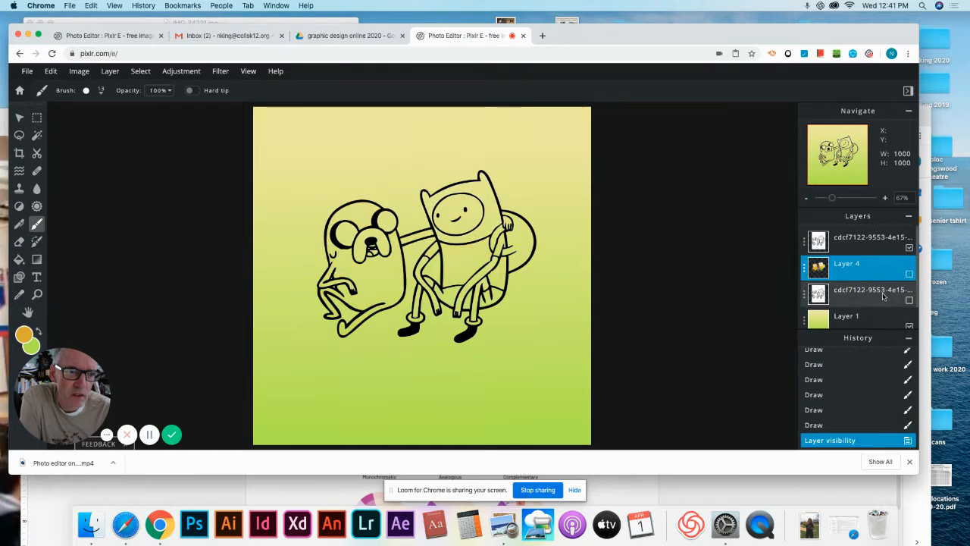
{"action": "left_click", "coordinate": [910, 247]}
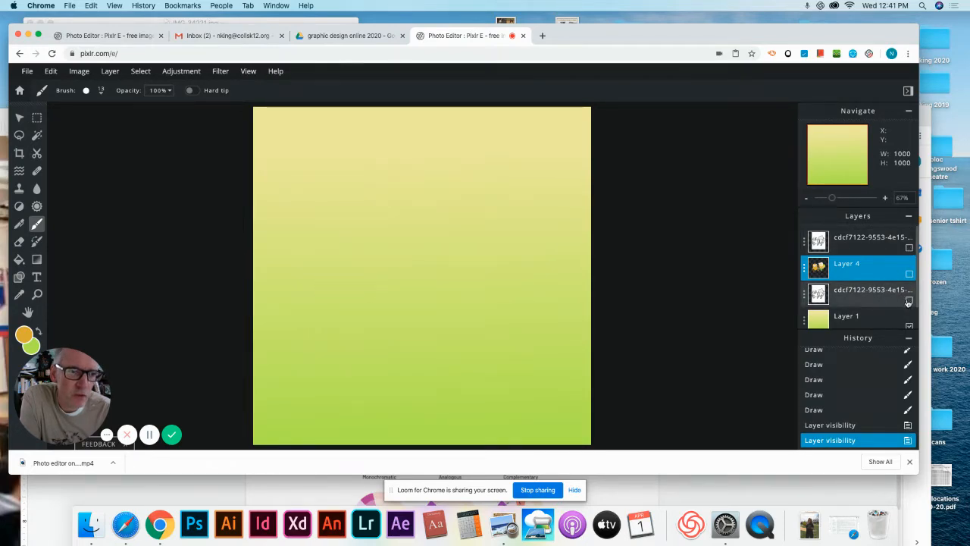
{"action": "left_click", "coordinate": [909, 301]}
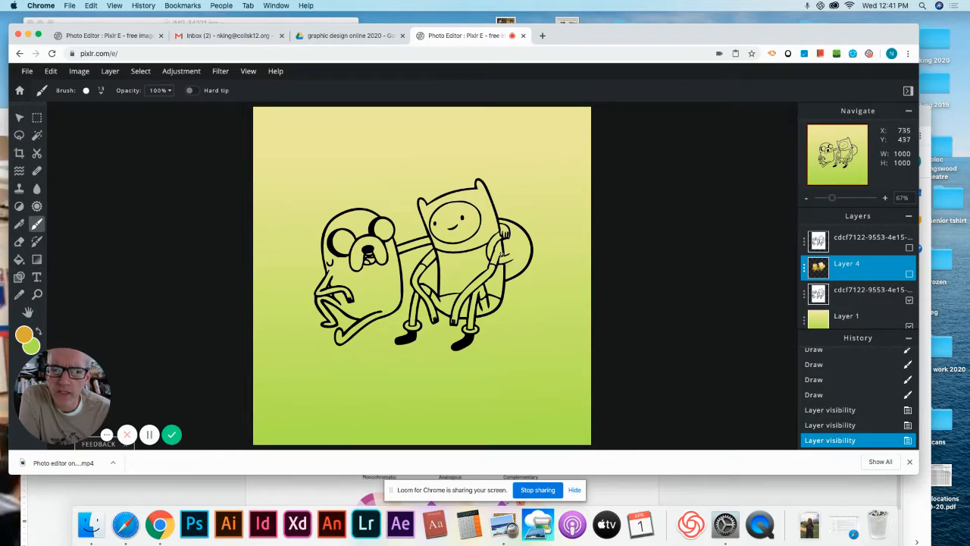
Move the lower line-art copy to Left 165, Top 35, and swap its visibility with the top line-art layer
{"action": "left_click", "coordinate": [19, 117]}
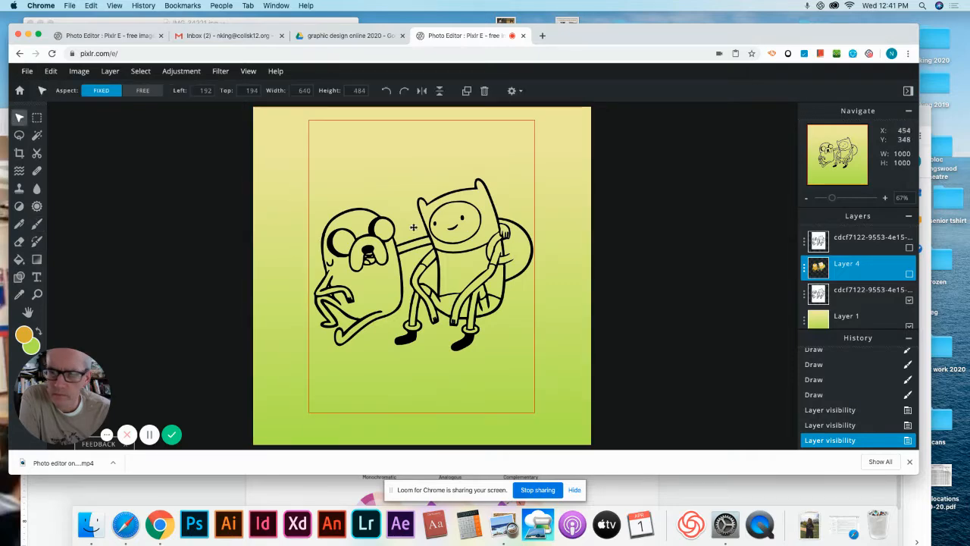
{"action": "mouse_move", "coordinate": [431, 236]}
{"action": "left_mouse_down"}
{"action": "mouse_move", "coordinate": [425, 252]}
{"action": "mouse_move", "coordinate": [440, 241]}
{"action": "left_mouse_up"}
{"action": "mouse_move", "coordinate": [443, 243]}
{"action": "left_mouse_down"}
{"action": "mouse_move", "coordinate": [430, 214]}
{"action": "mouse_move", "coordinate": [430, 235]}
{"action": "left_mouse_up"}
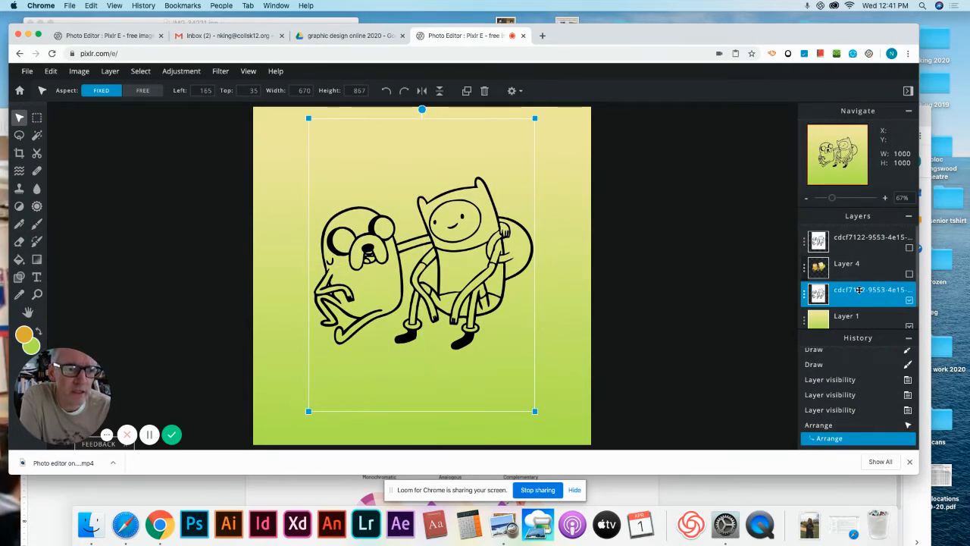
{"action": "left_click", "coordinate": [909, 300]}
{"action": "left_click", "coordinate": [909, 249]}
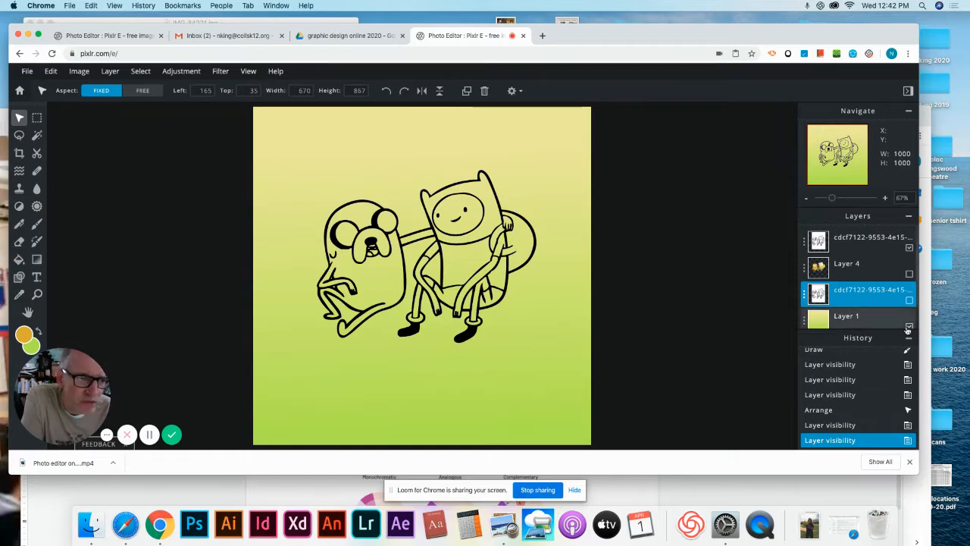
Add an empty layer and place it directly beneath the top line-art layer, above Layer 4
{"action": "scroll", "coordinate": [885, 288], "scroll_direction": "down", "scroll_amount": 1}
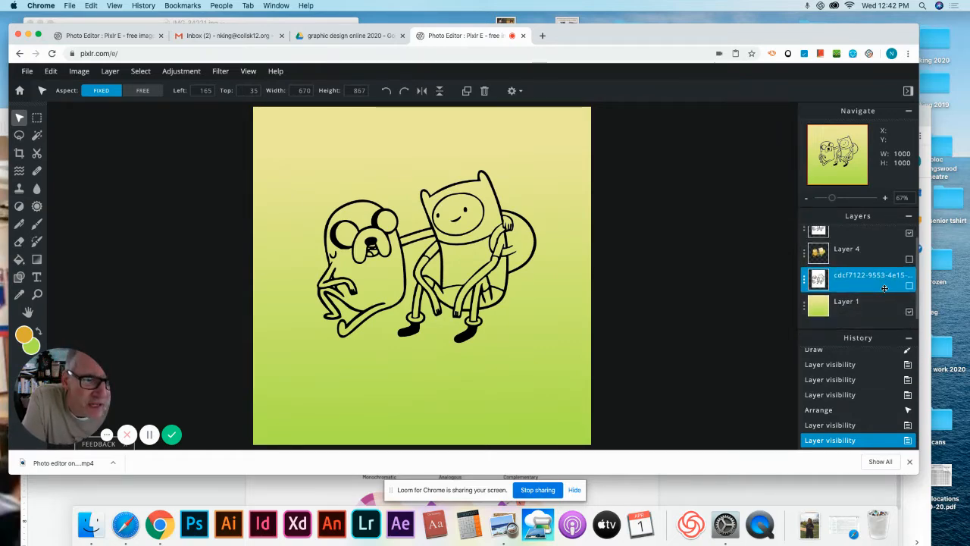
{"action": "scroll", "coordinate": [884, 288], "scroll_direction": "down", "scroll_amount": 1}
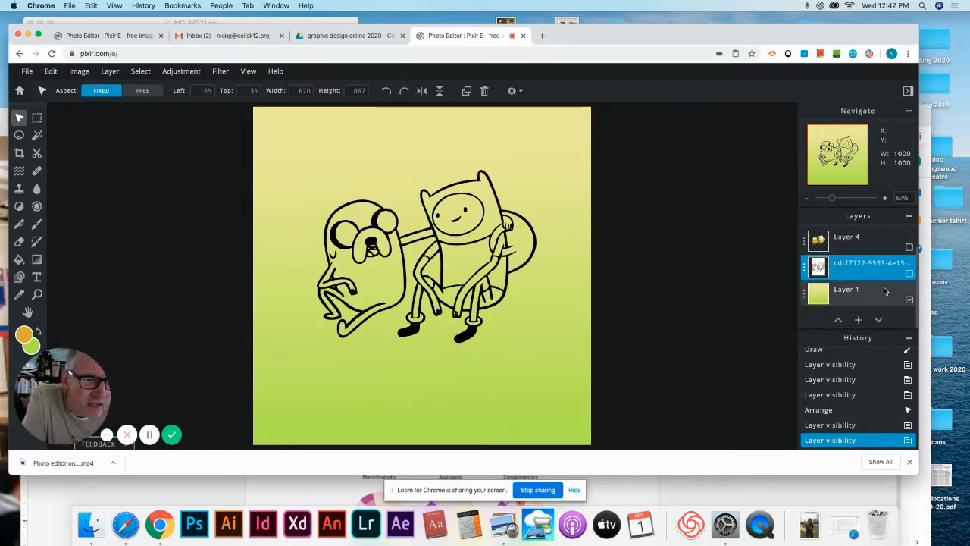
{"action": "left_click", "coordinate": [858, 320]}
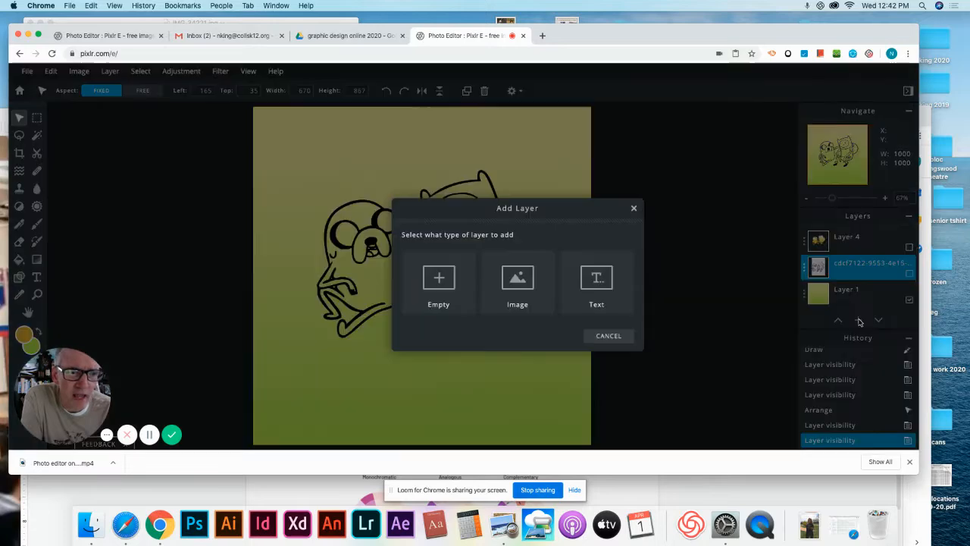
{"action": "left_click", "coordinate": [439, 283]}
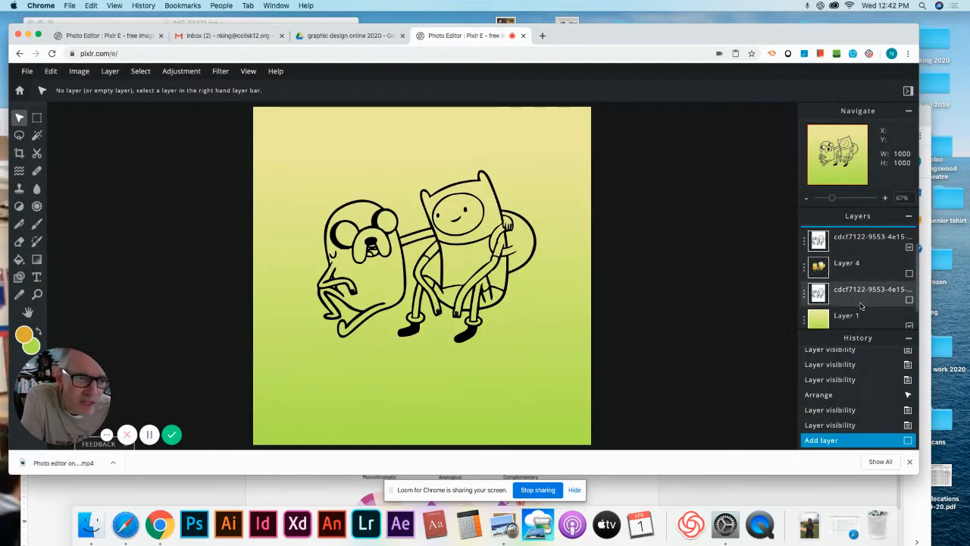
{"action": "scroll", "coordinate": [861, 304], "scroll_direction": "up", "scroll_amount": 2}
{"action": "left_click_drag", "start_coordinate": [856, 245], "coordinate": [857, 265]}
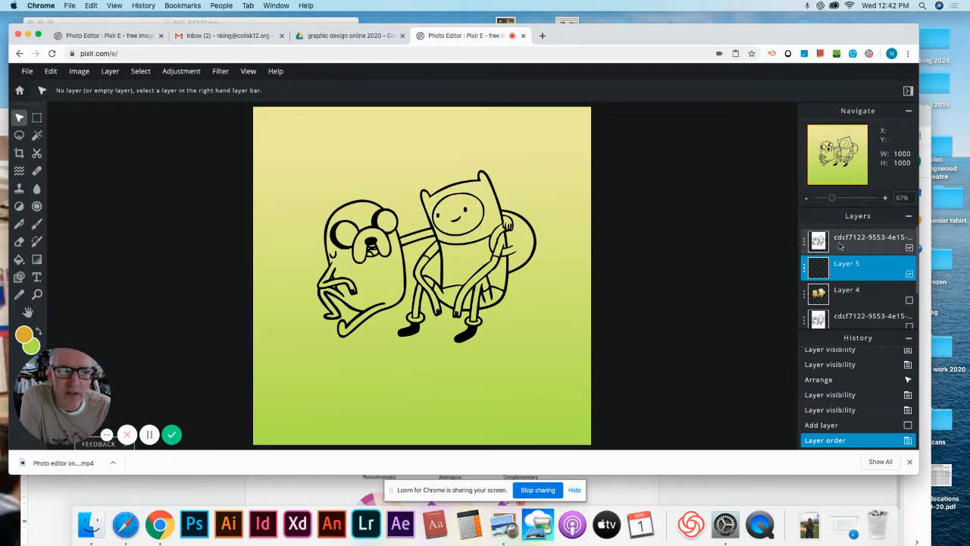
Set the top line-art layer's blend mode to None
{"action": "left_click", "coordinate": [822, 242]}
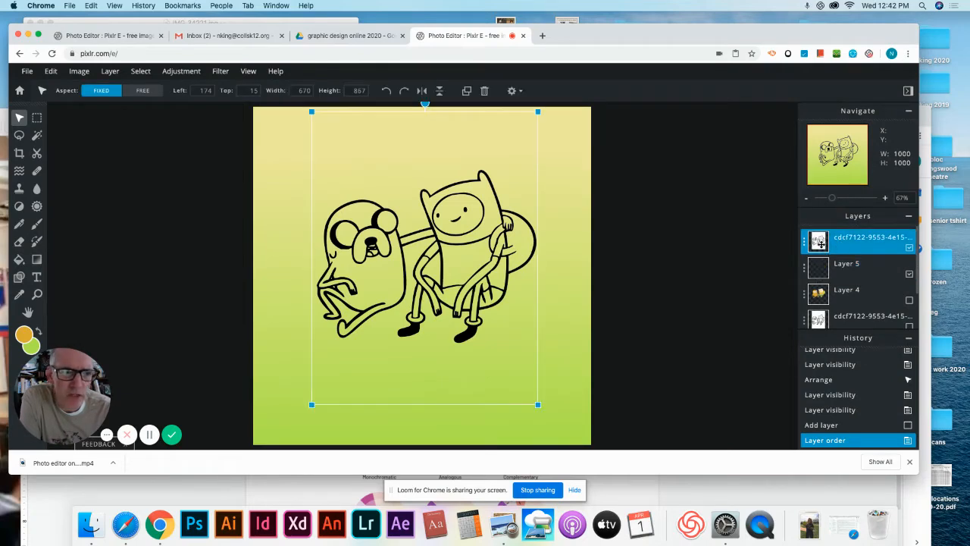
{"action": "left_click", "coordinate": [804, 247]}
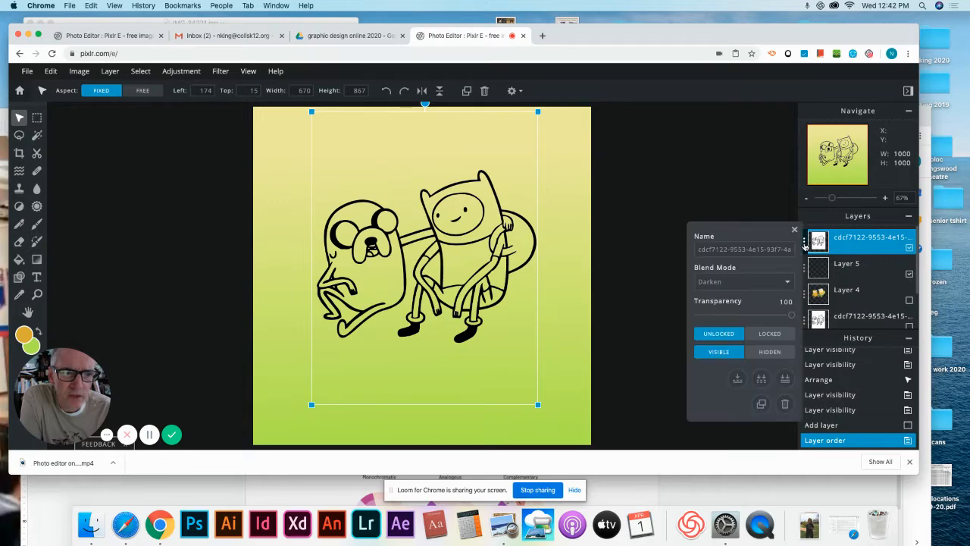
{"action": "left_click", "coordinate": [806, 247]}
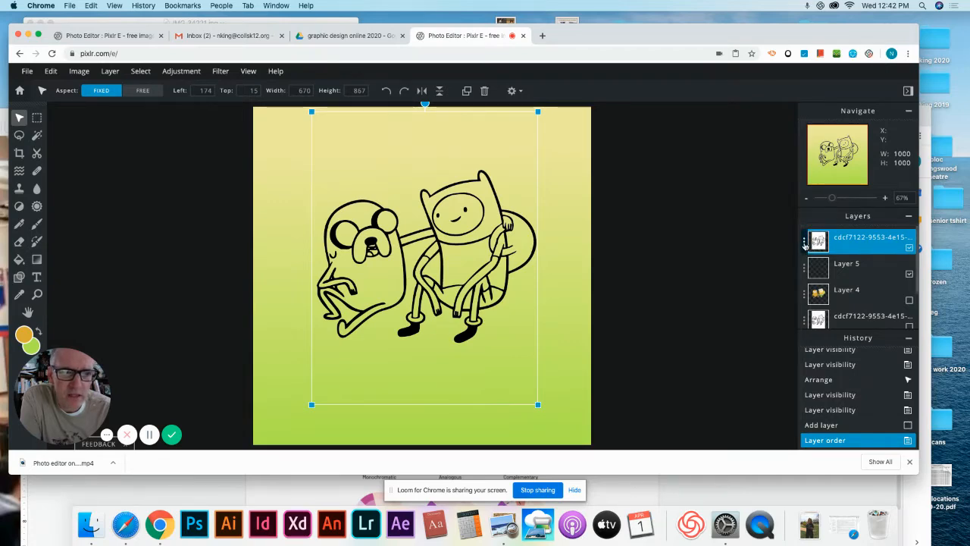
{"action": "left_click", "coordinate": [805, 250]}
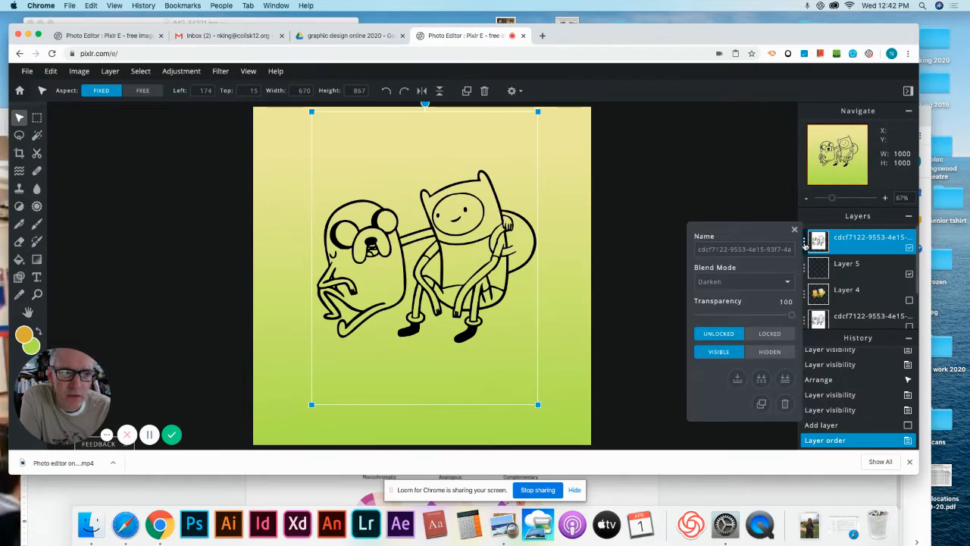
{"action": "left_click", "coordinate": [787, 281]}
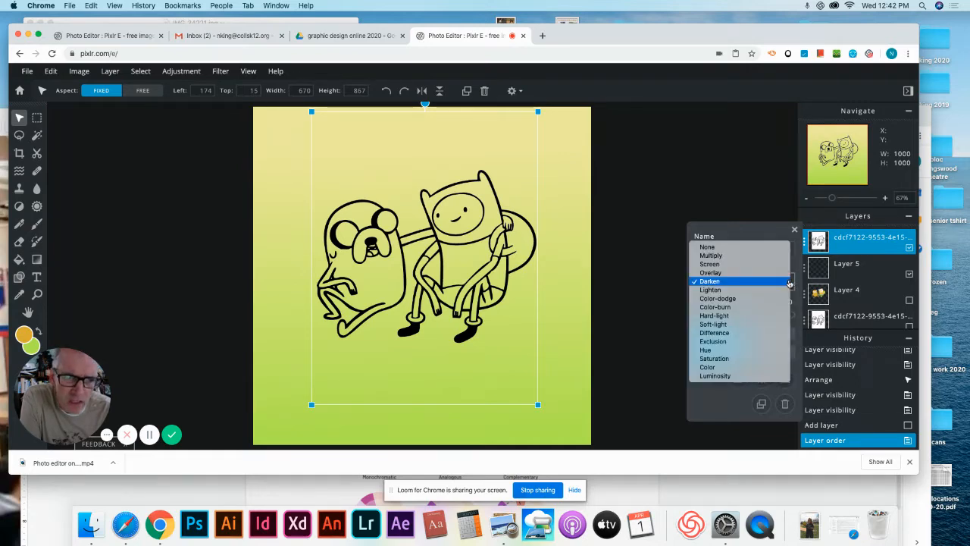
{"action": "left_click", "coordinate": [765, 248]}
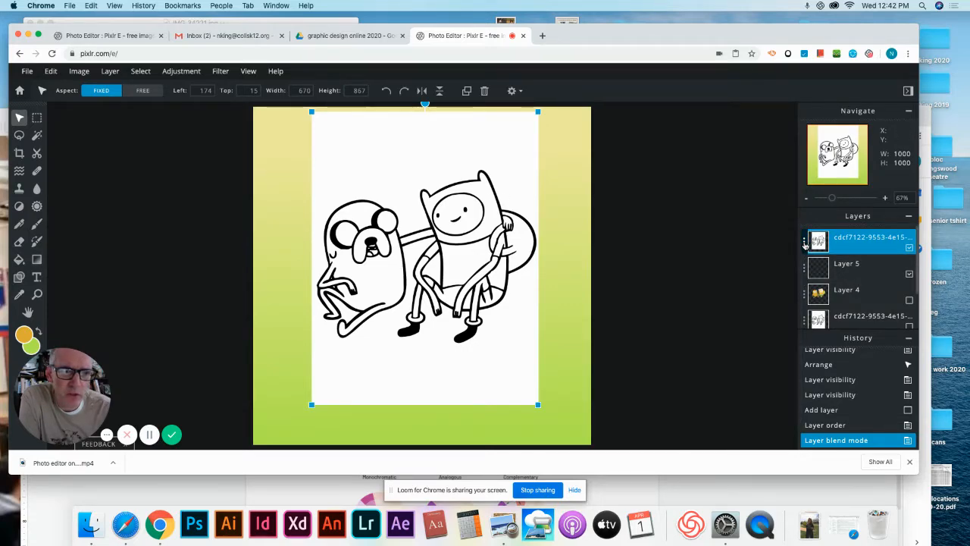
Set the top line-art layer's blend mode back to Darken and close its layer settings
{"action": "left_click", "coordinate": [789, 284]}
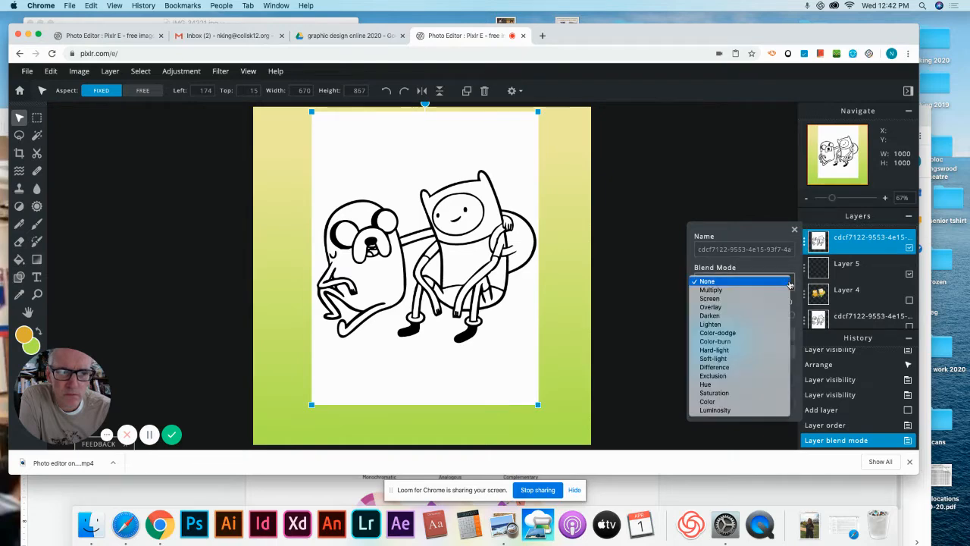
{"action": "left_click", "coordinate": [761, 315]}
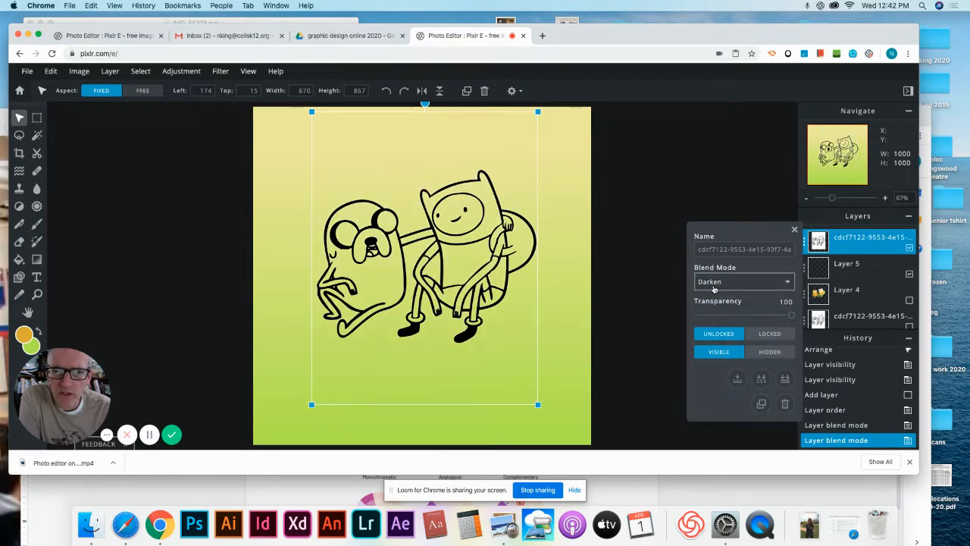
{"action": "left_click", "coordinate": [621, 220]}
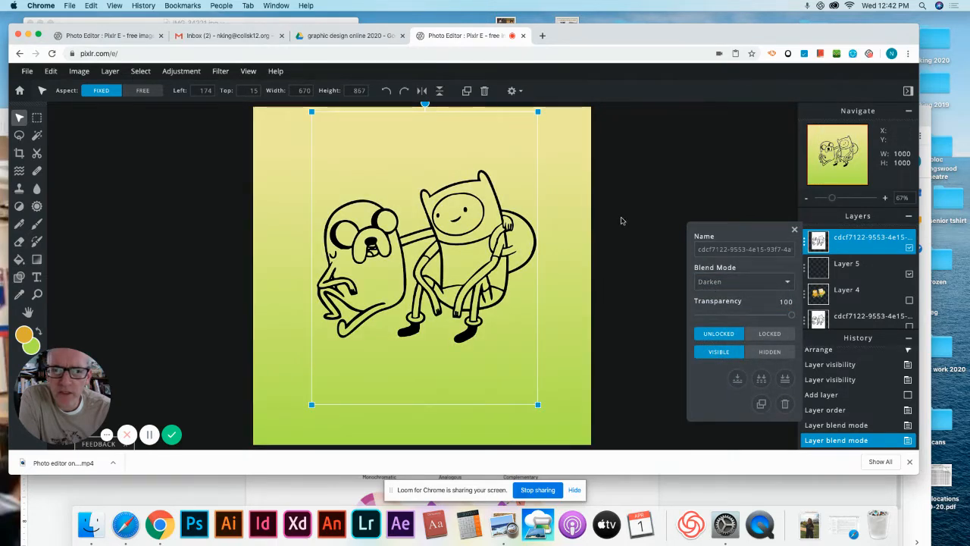
{"action": "left_click", "coordinate": [501, 226]}
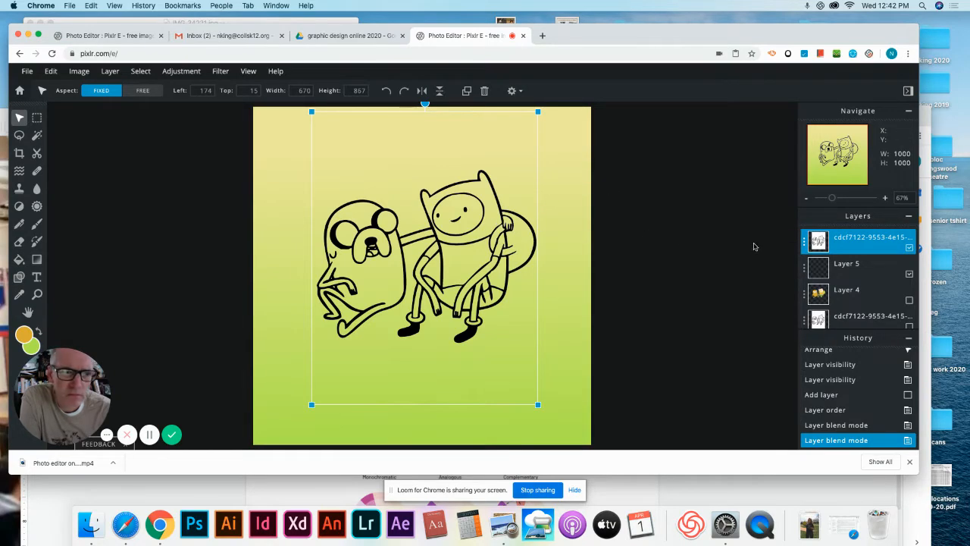
Show the colored artwork on Layer 4 beneath the line art and leave no layer selected
{"action": "left_click", "coordinate": [841, 267]}
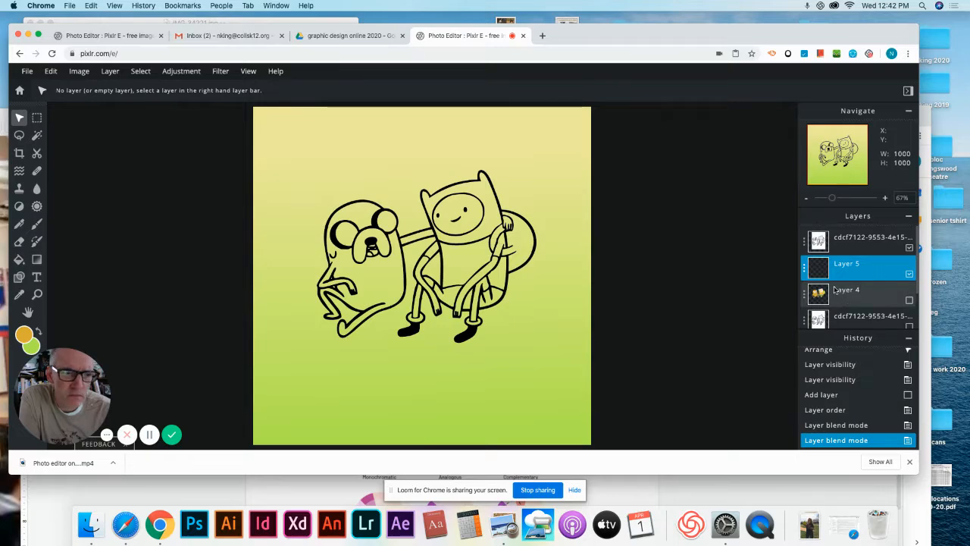
{"action": "left_click", "coordinate": [909, 301]}
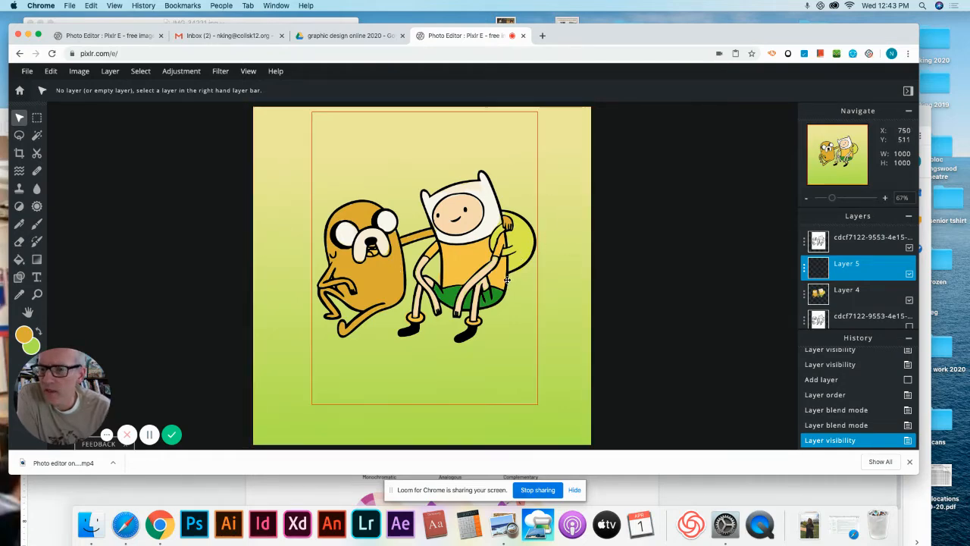
{"action": "left_click", "coordinate": [643, 281]}
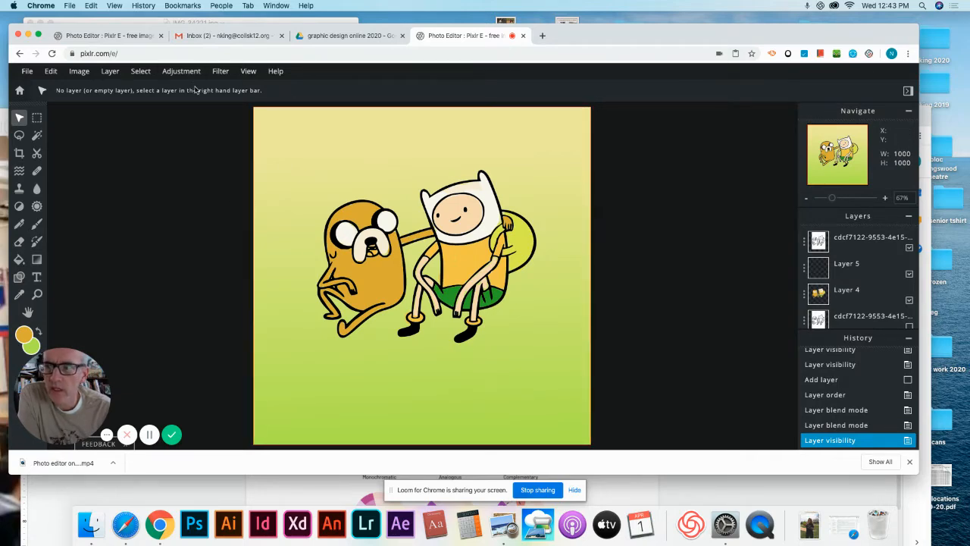
Compare the color schemes of the Spider-Man photo composite and the colored cartoon by alternating between the two open documents
{"action": "left_click", "coordinate": [133, 36]}
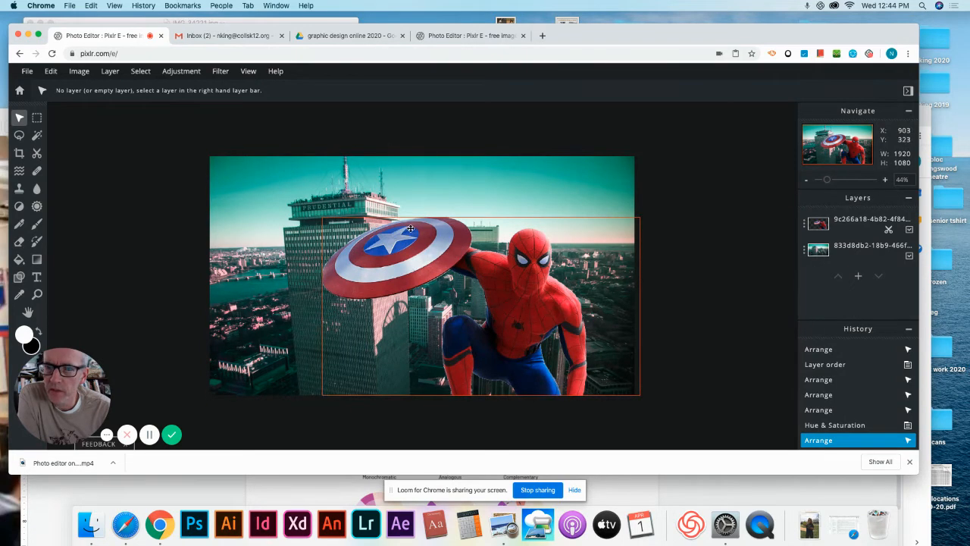
{"action": "left_click", "coordinate": [466, 35]}
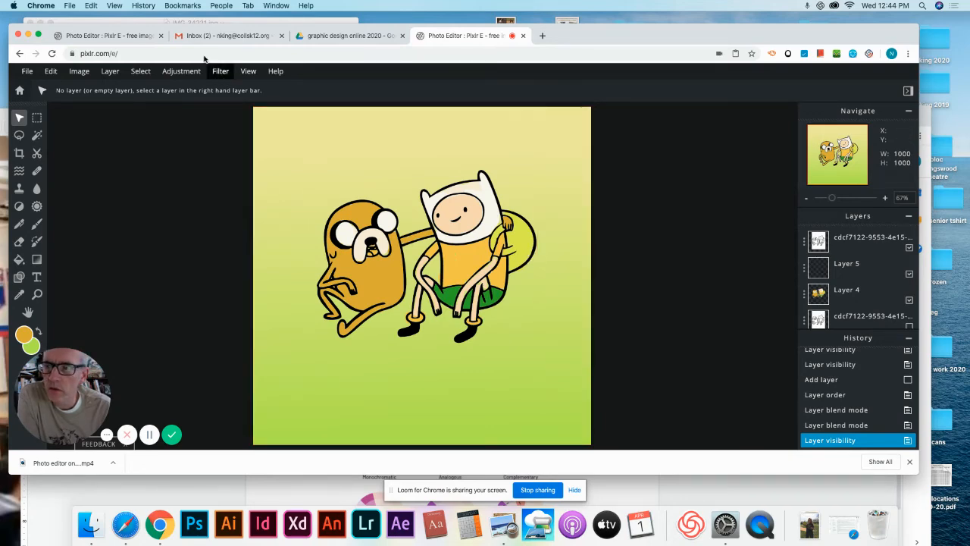
{"action": "left_click", "coordinate": [107, 36]}
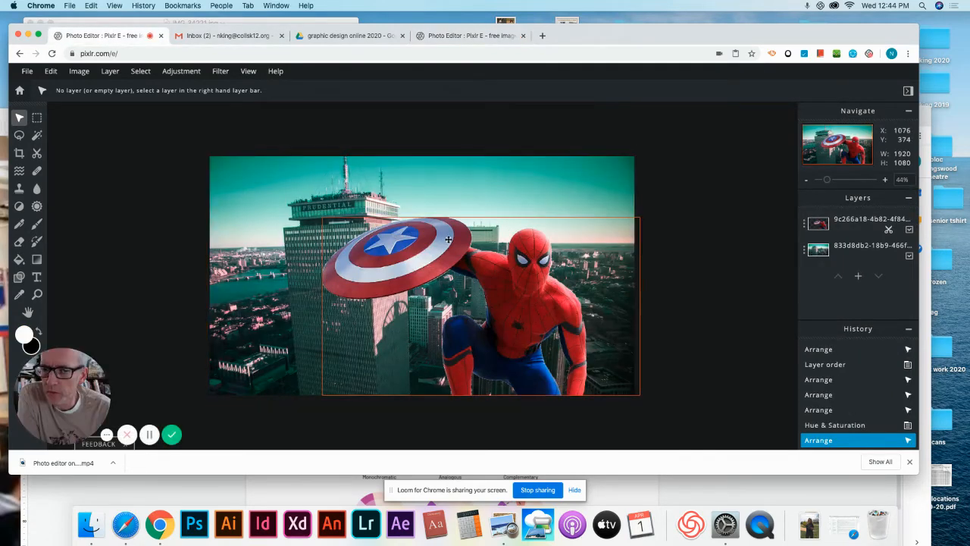
{"action": "left_click", "coordinate": [455, 35]}
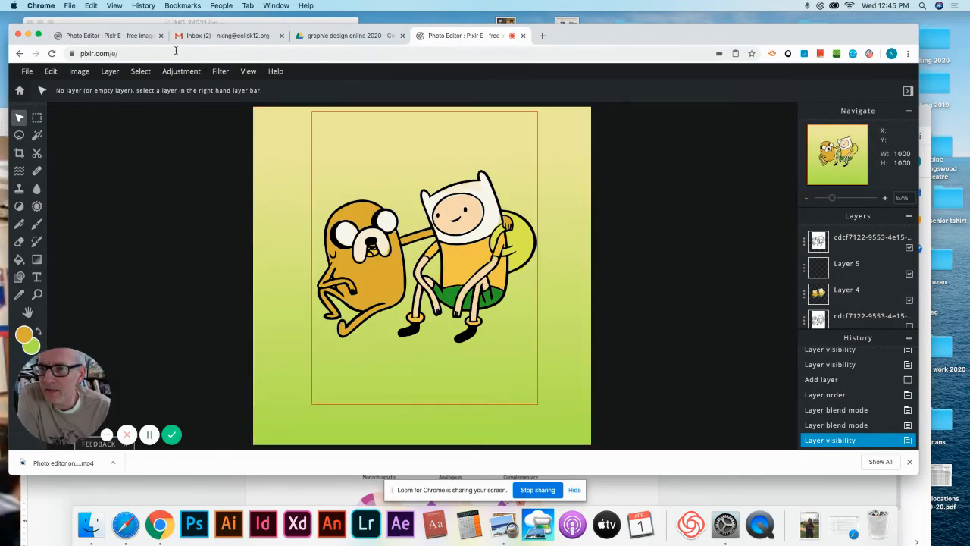
{"action": "left_click", "coordinate": [137, 36]}
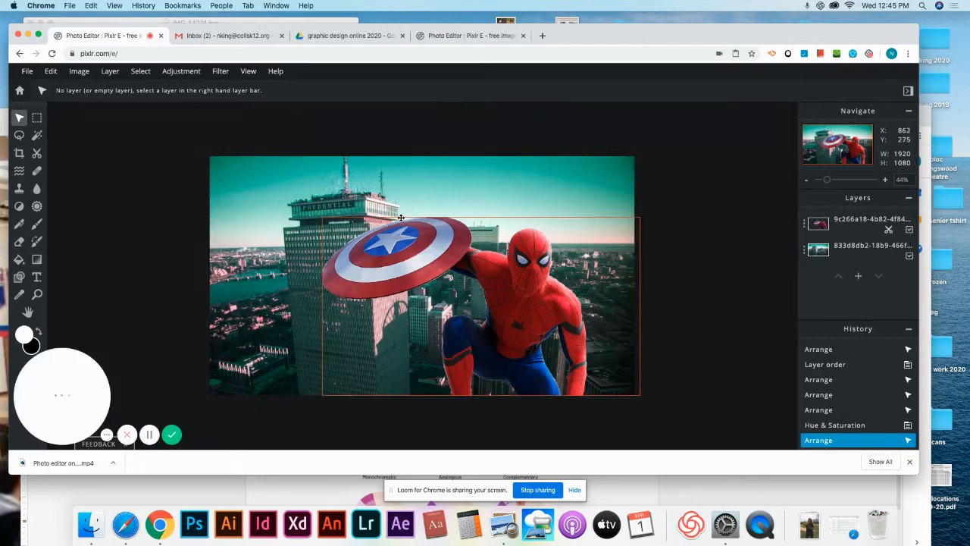